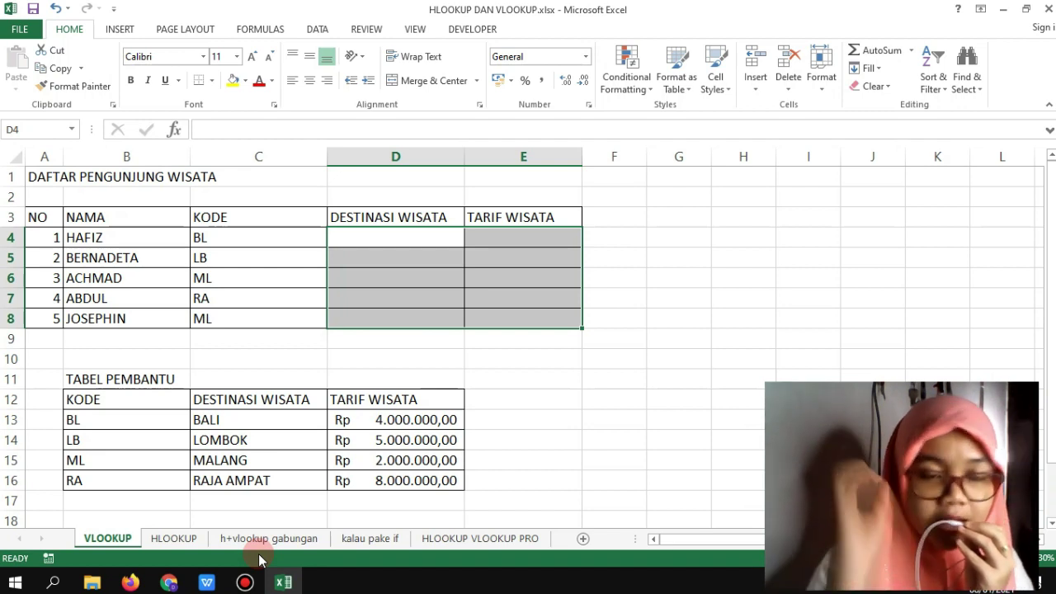
Step: Enter the formula =VLOOKUP(C4;$B$12:$D$16;2;0) in cell D4 to look up the first visitor's destination
click(392, 242)
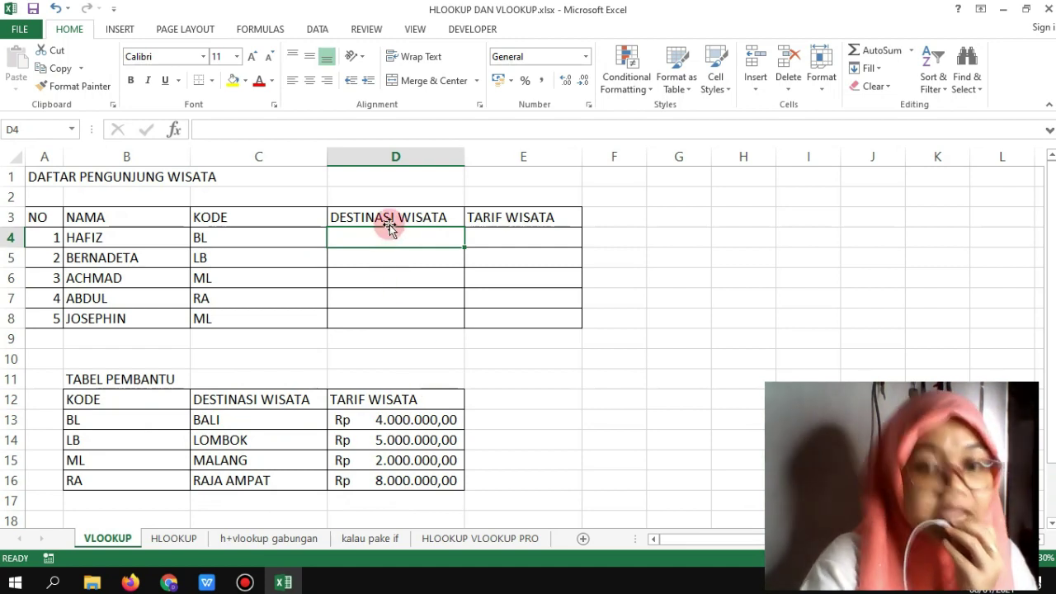
text(=)
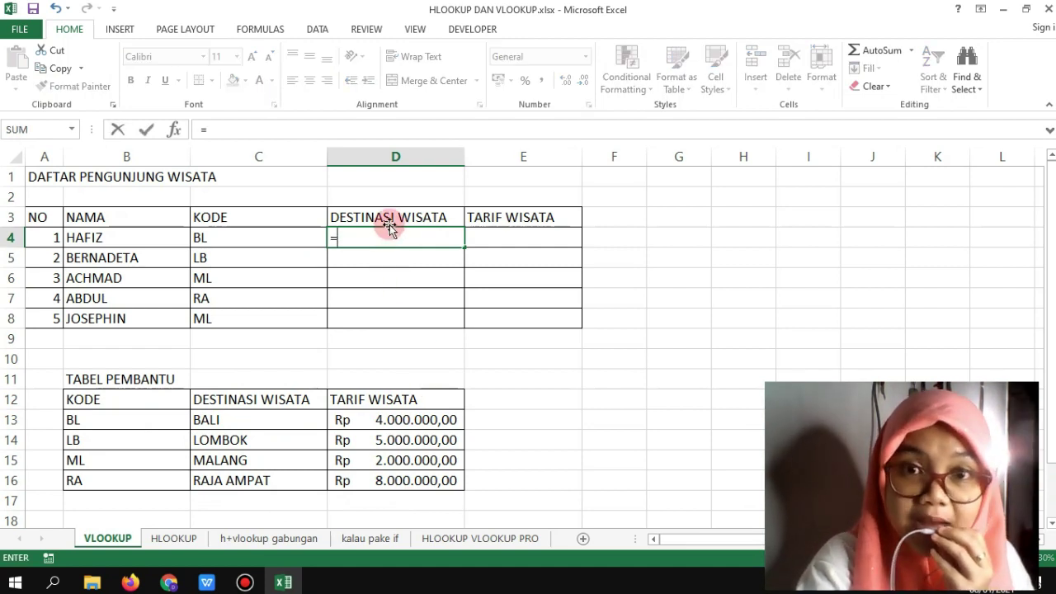
text(VLOOK)
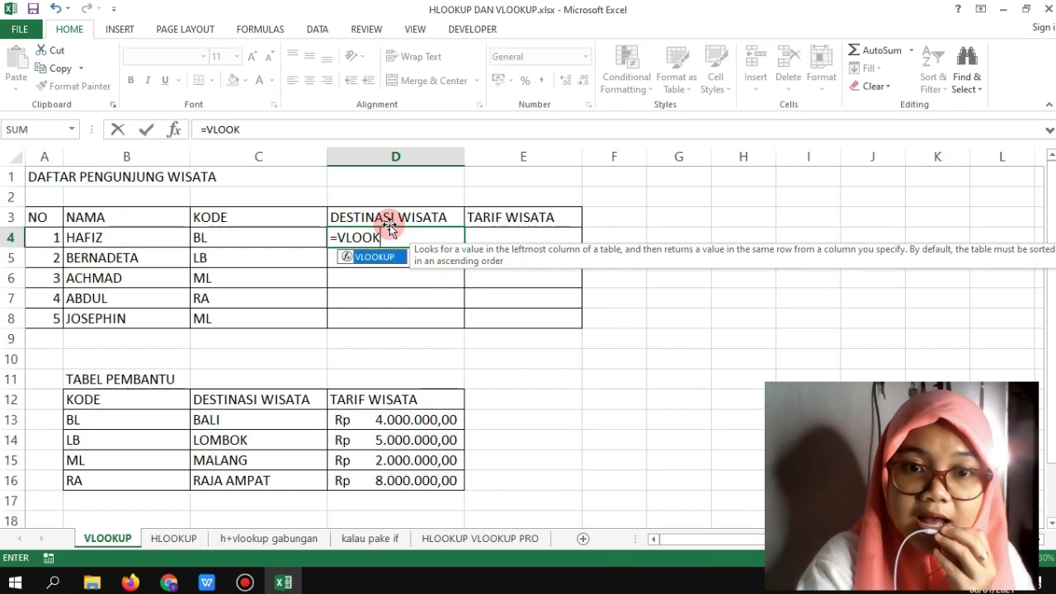
text(UP()
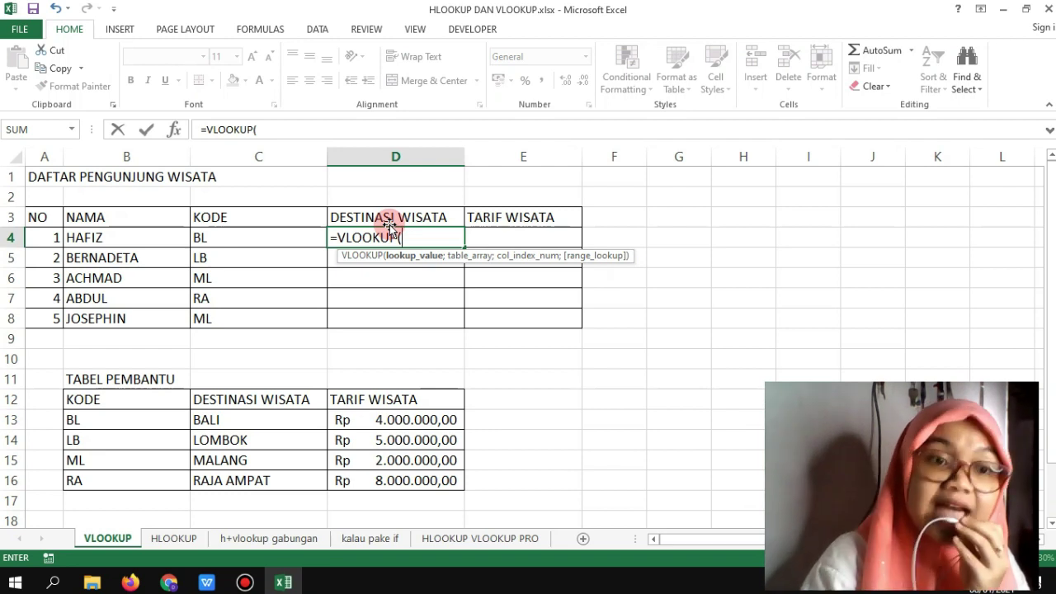
click(218, 240)
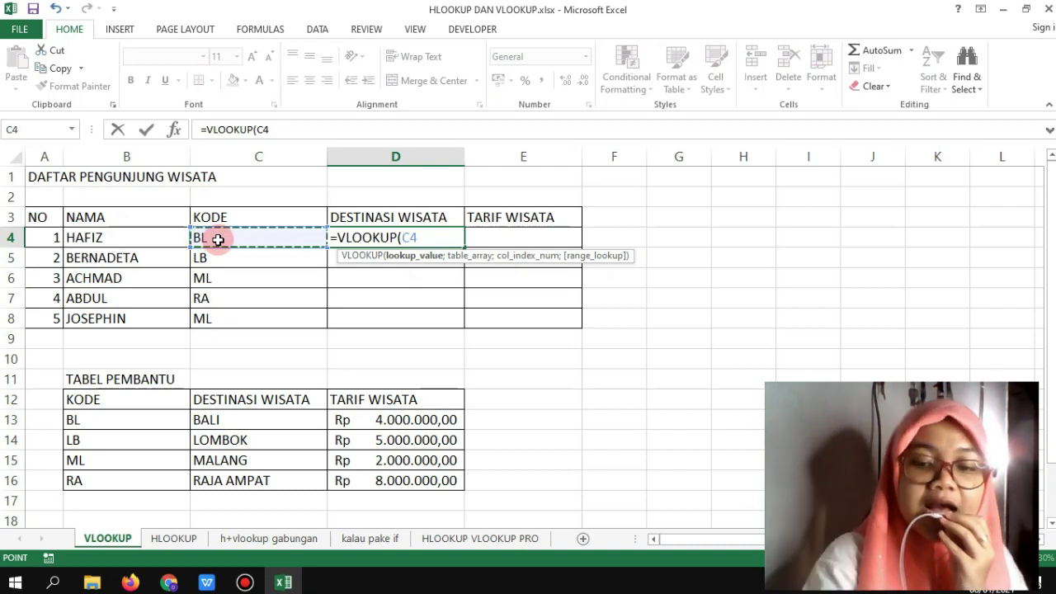
text(;)
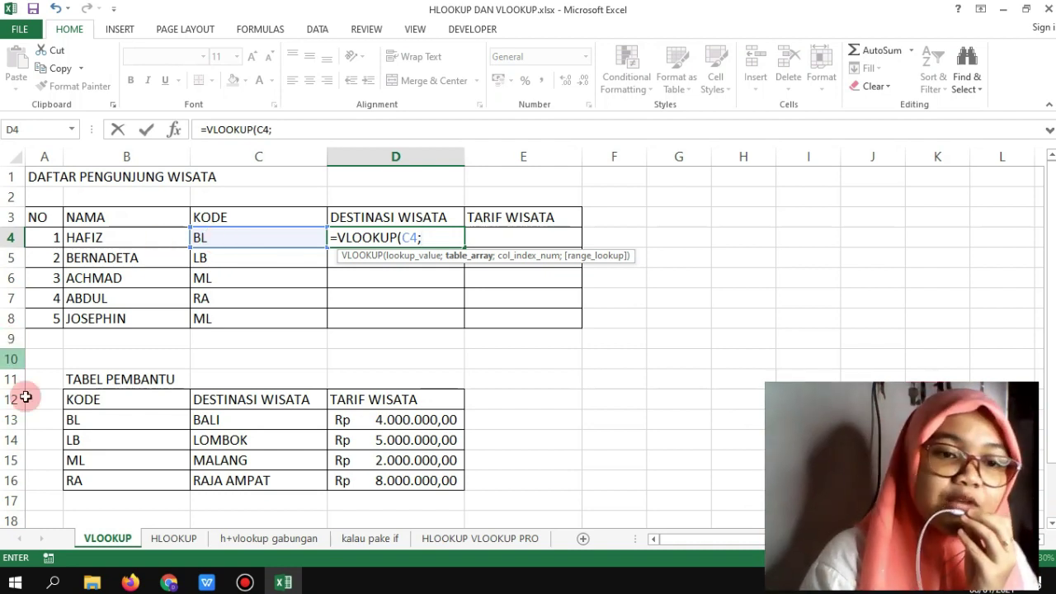
drag(77, 402, 402, 480)
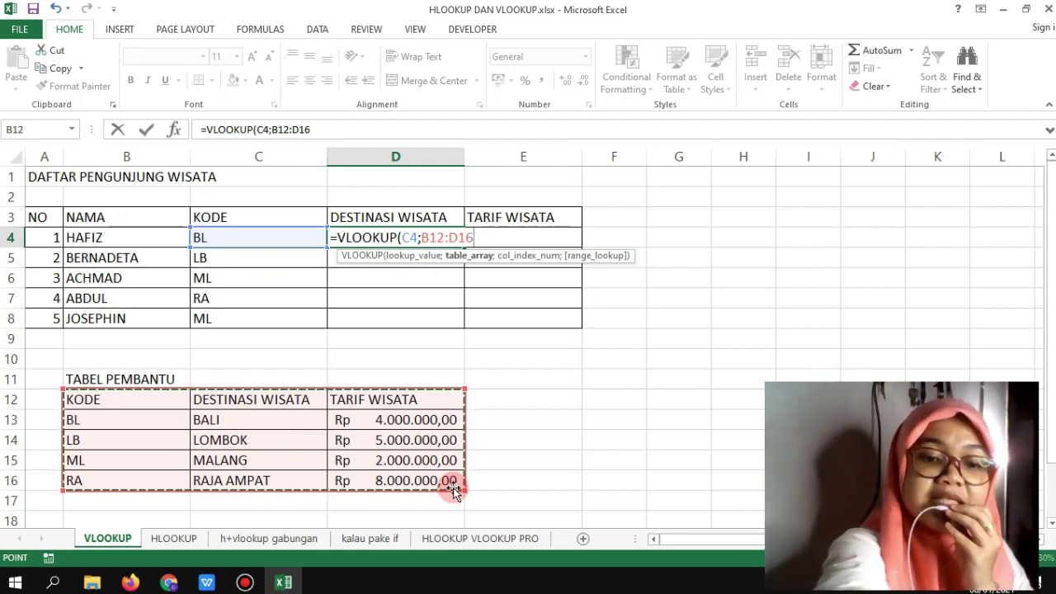
key(F4)
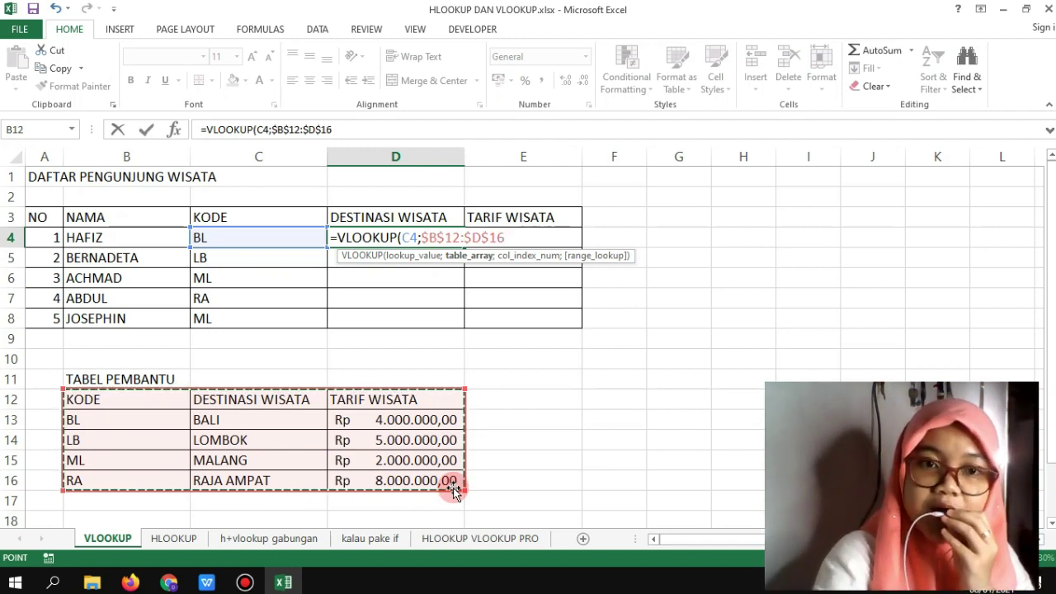
text(;2)
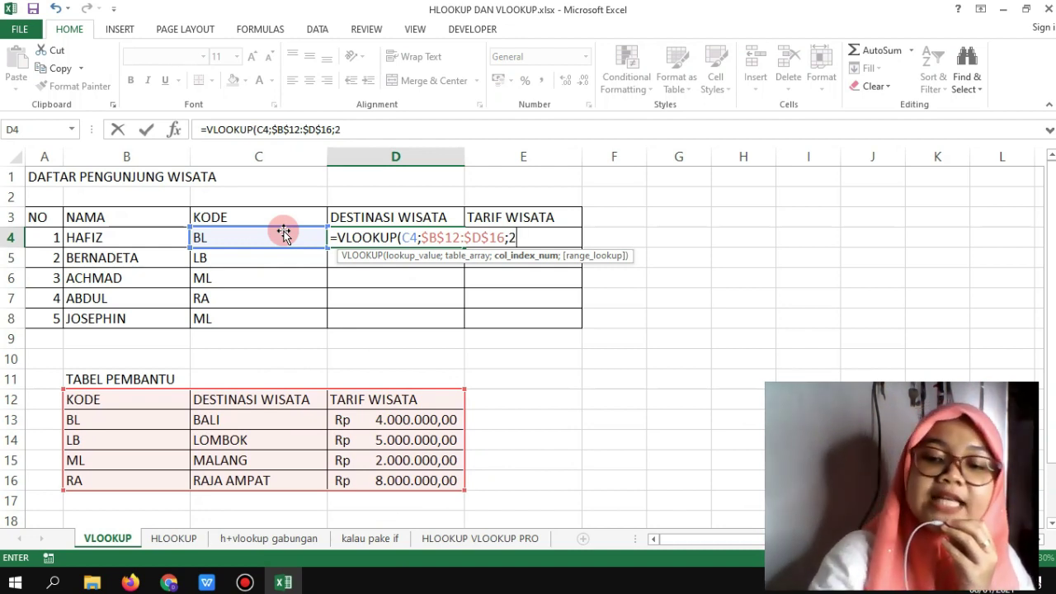
text(;)
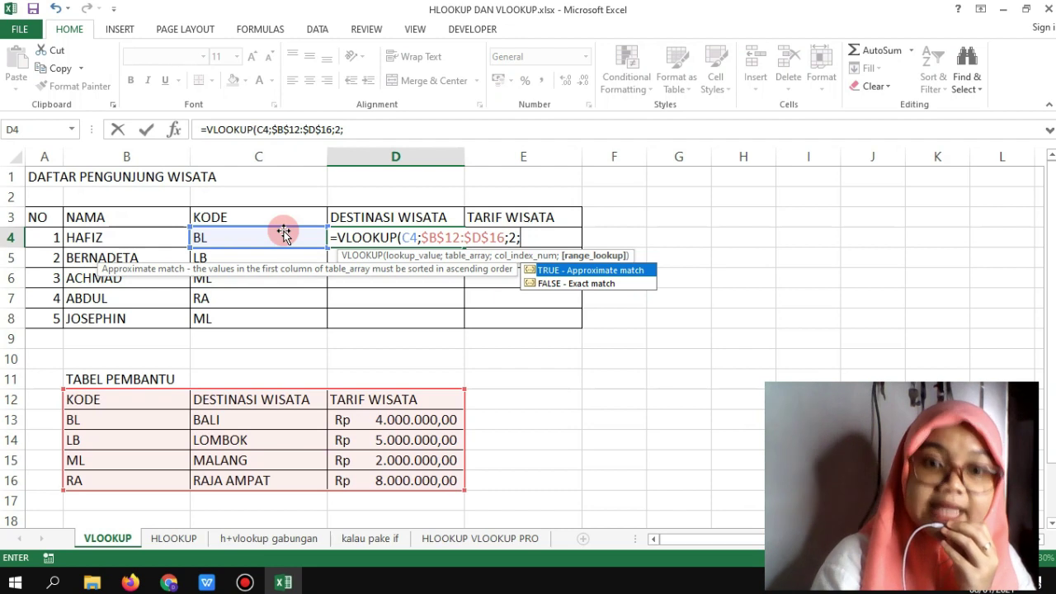
text(0)
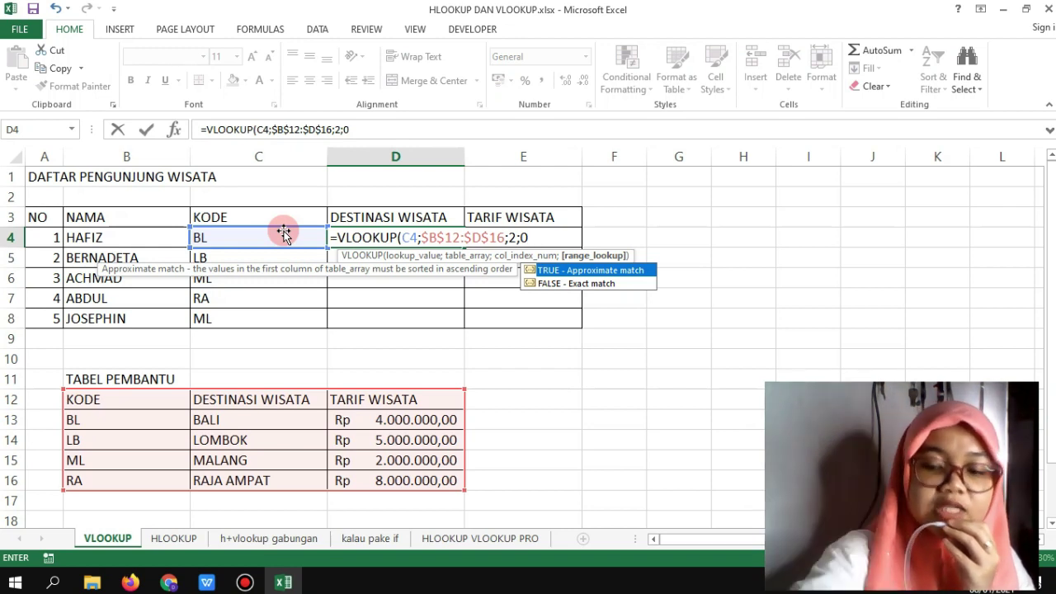
text())
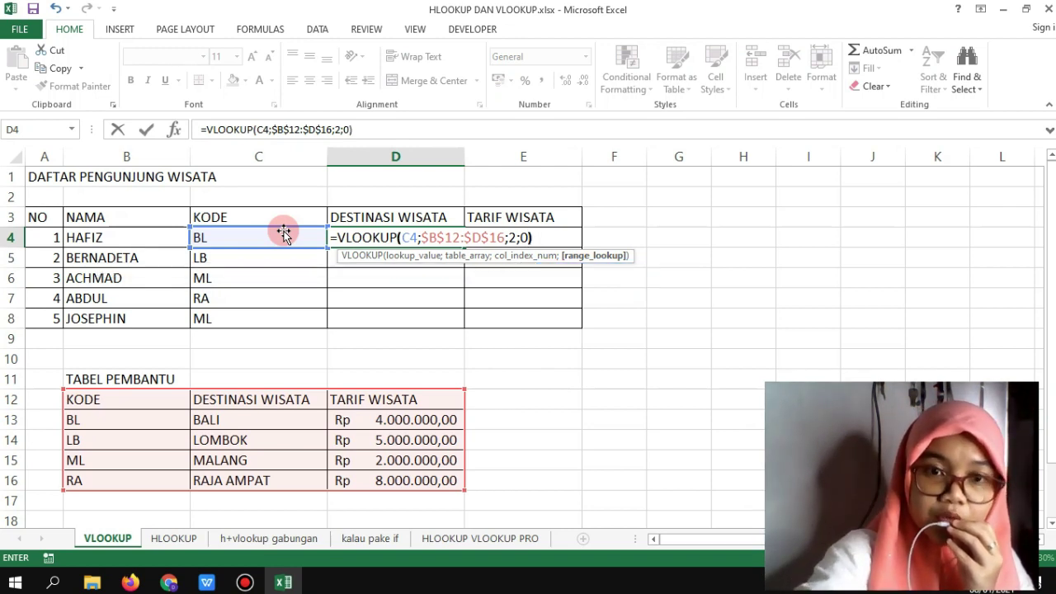
key(Return)
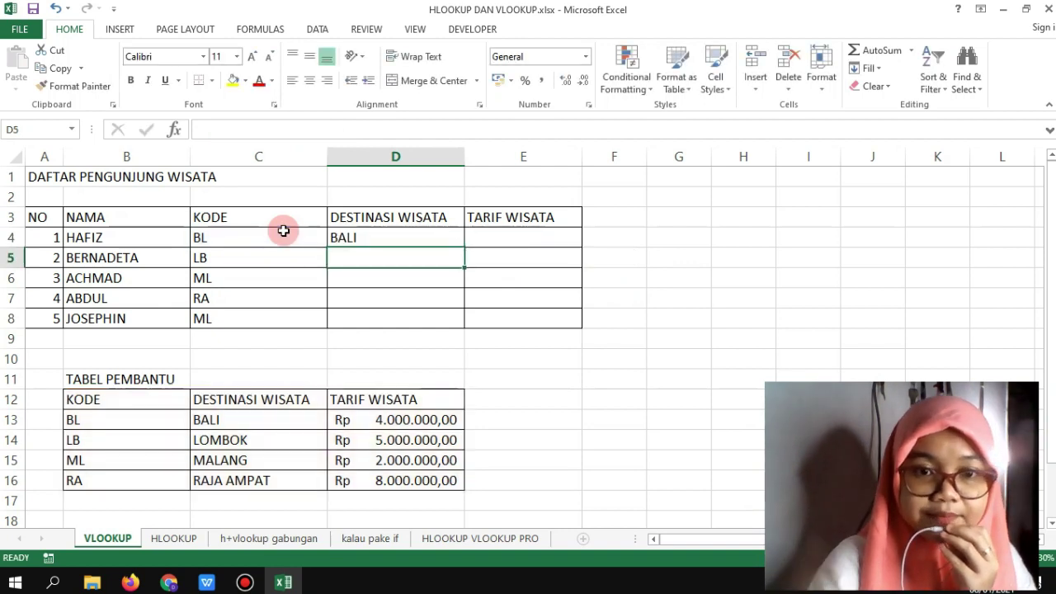
Step: Fill the VLOOKUP formula from D4 down to D8 and check the formulas in D5 and D4
click(340, 239)
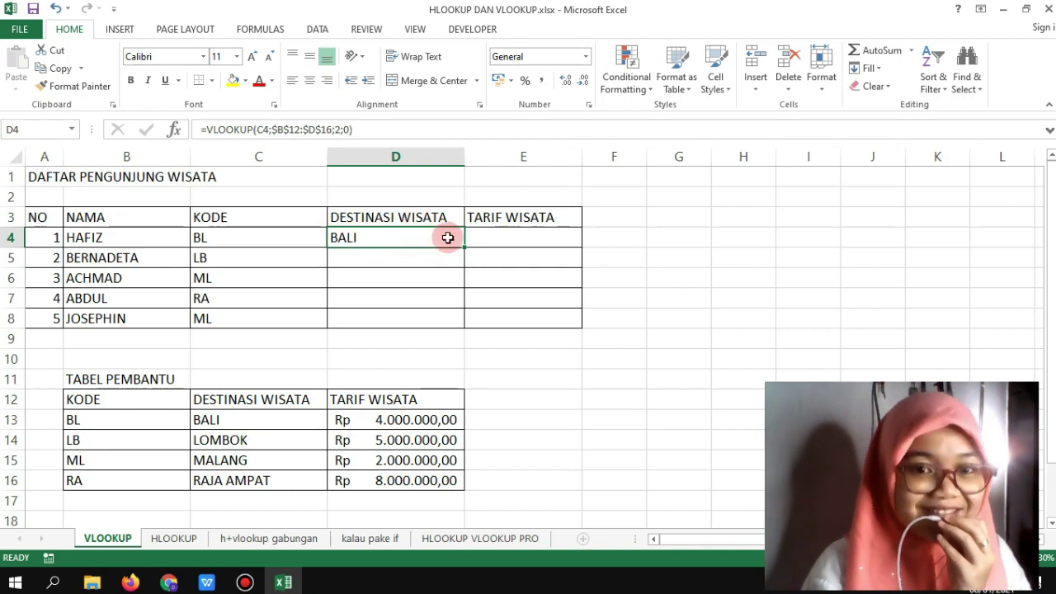
drag(467, 247, 460, 329)
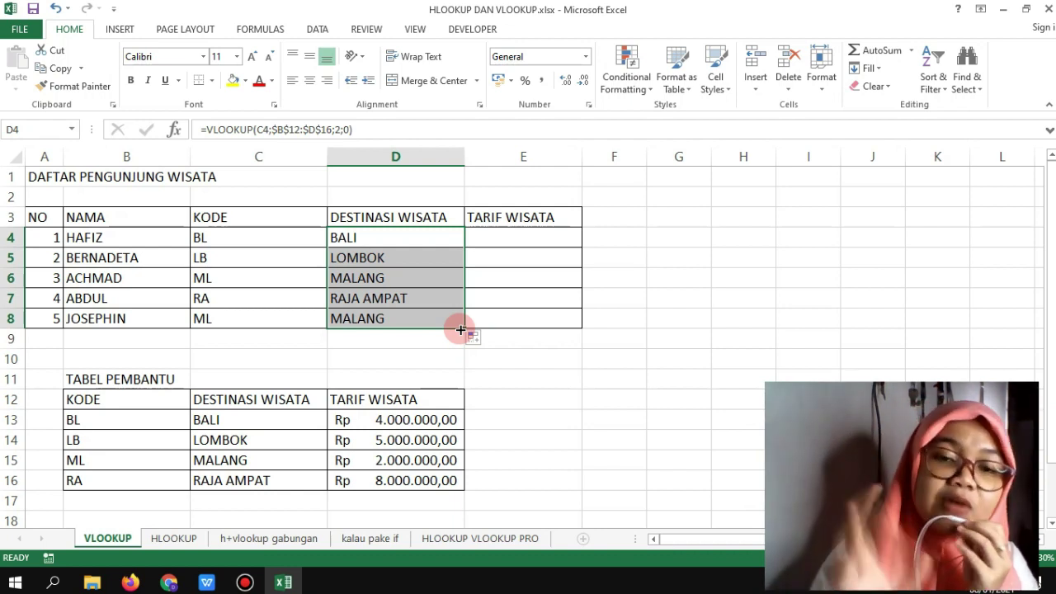
click(378, 251)
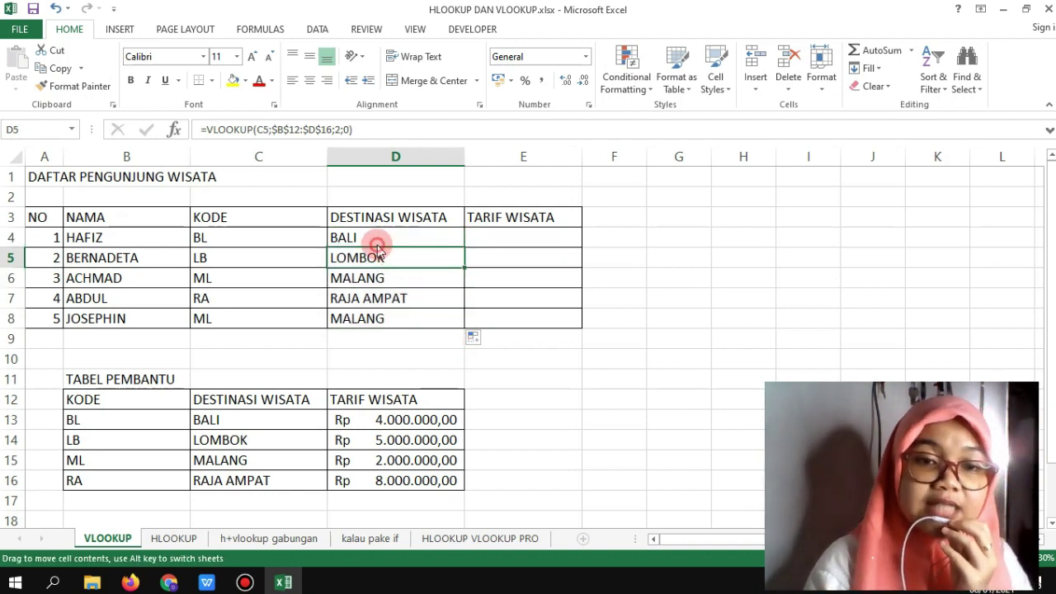
click(365, 233)
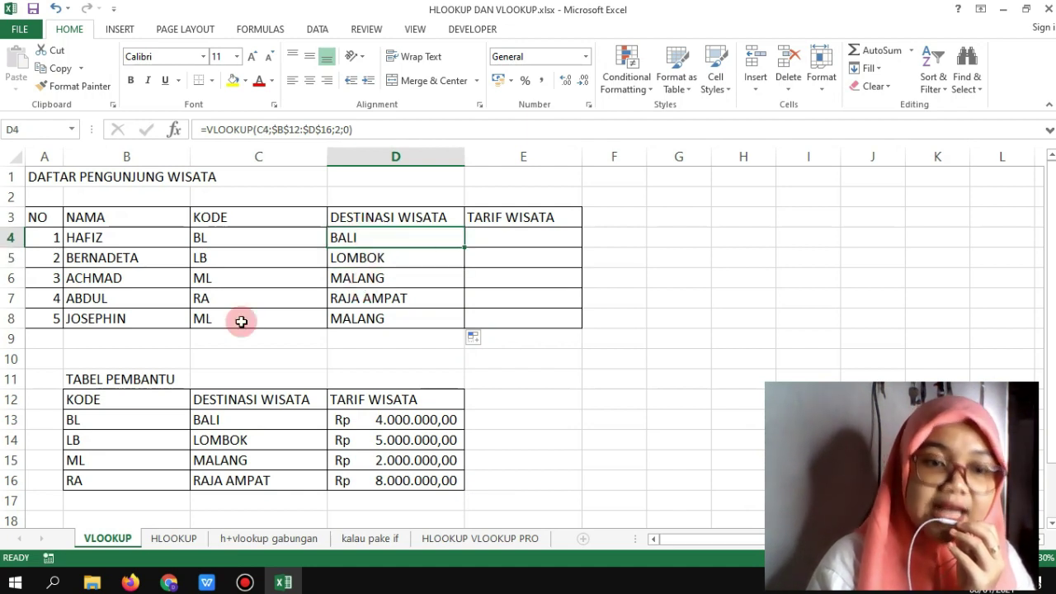
click(76, 420)
key(Return)
key(Down)
key(Down)
key(Down)
key(Down)
key(Down)
key(Down)
key(Down)
key(Down)
key(Down)
key(Down)
key(Down)
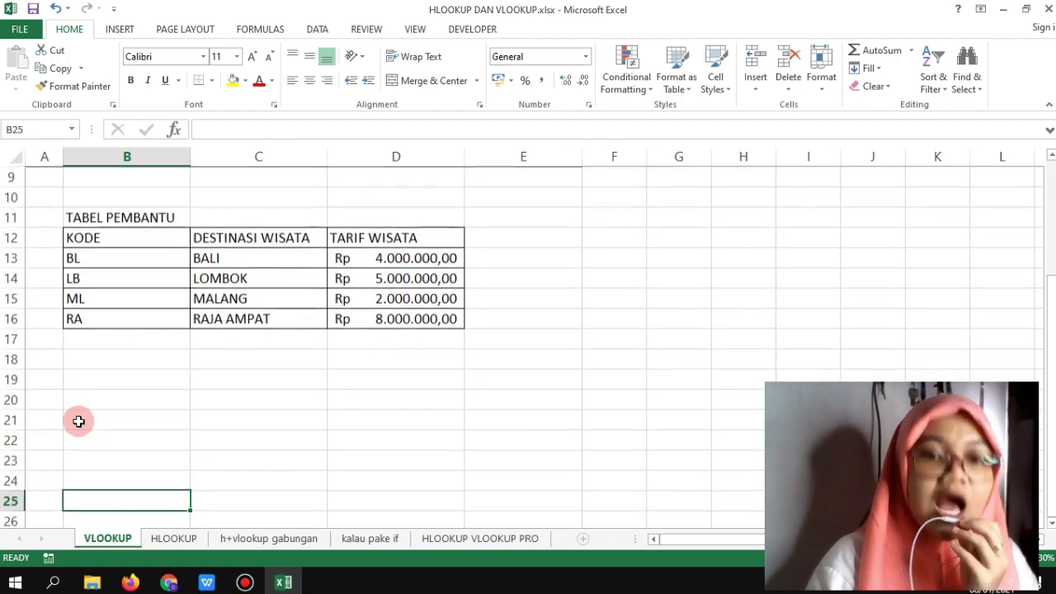
drag(80, 256, 398, 371)
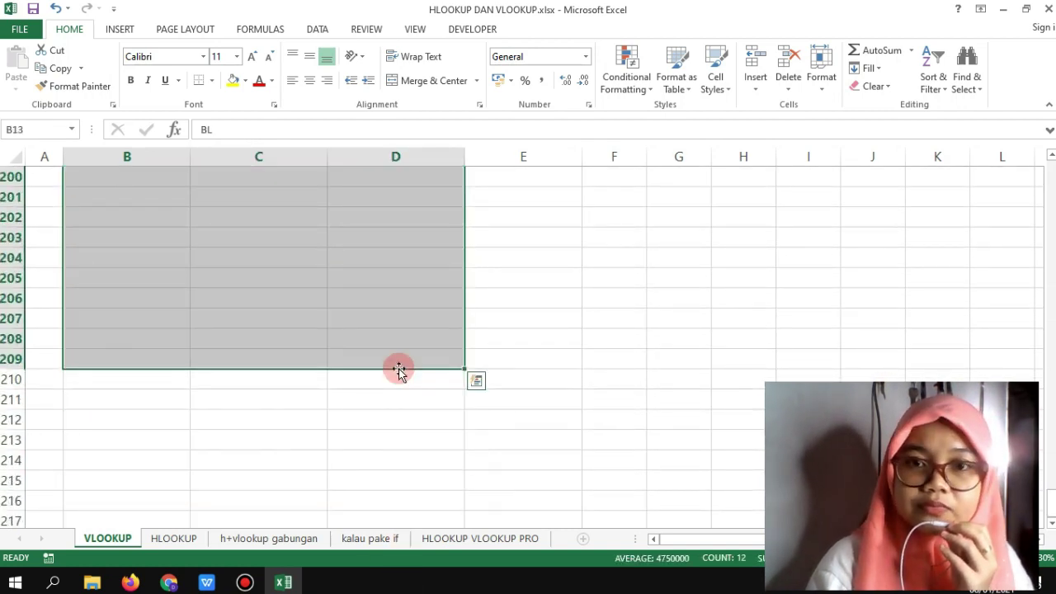
key(Page_Up)
key(Page_Up)
key(Page_Up)
key(Page_Up)
key(Page_Up)
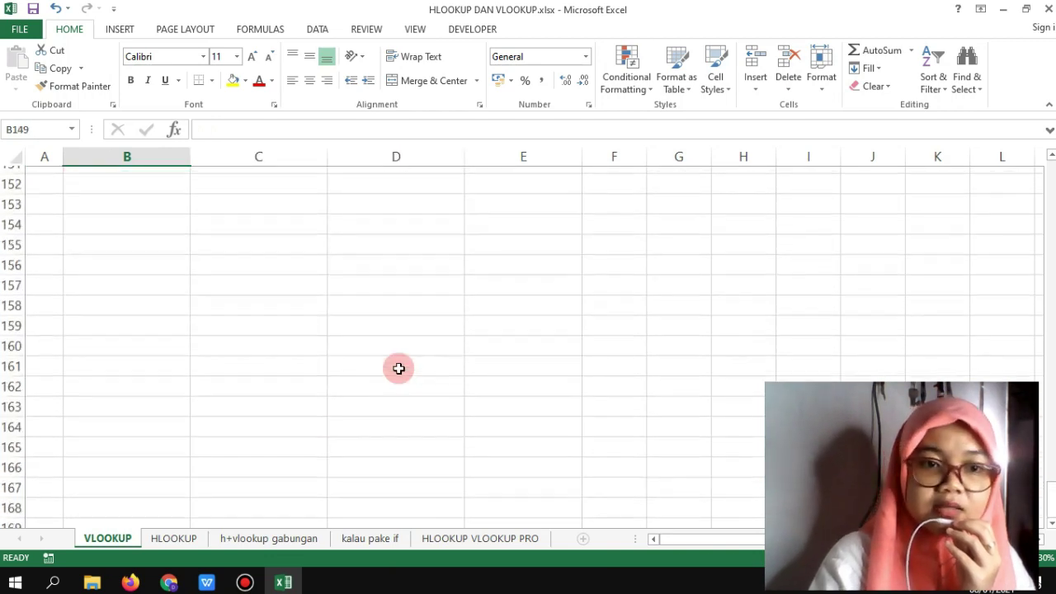
key(Page_Up)
key(Page_Up)
key(Page_Up)
scroll(398, 367, up, 1)
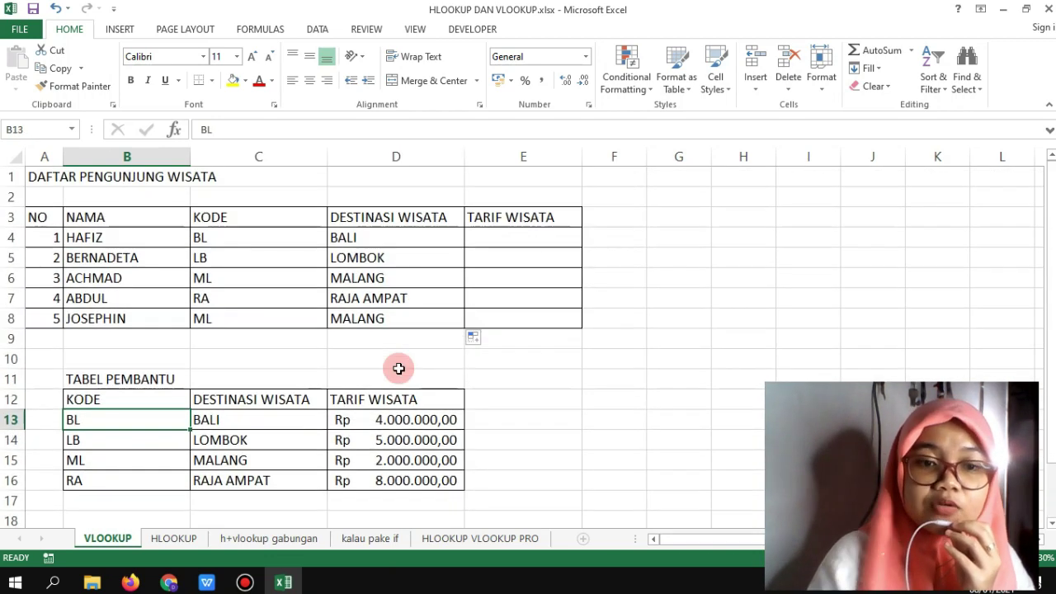
drag(78, 381, 407, 333)
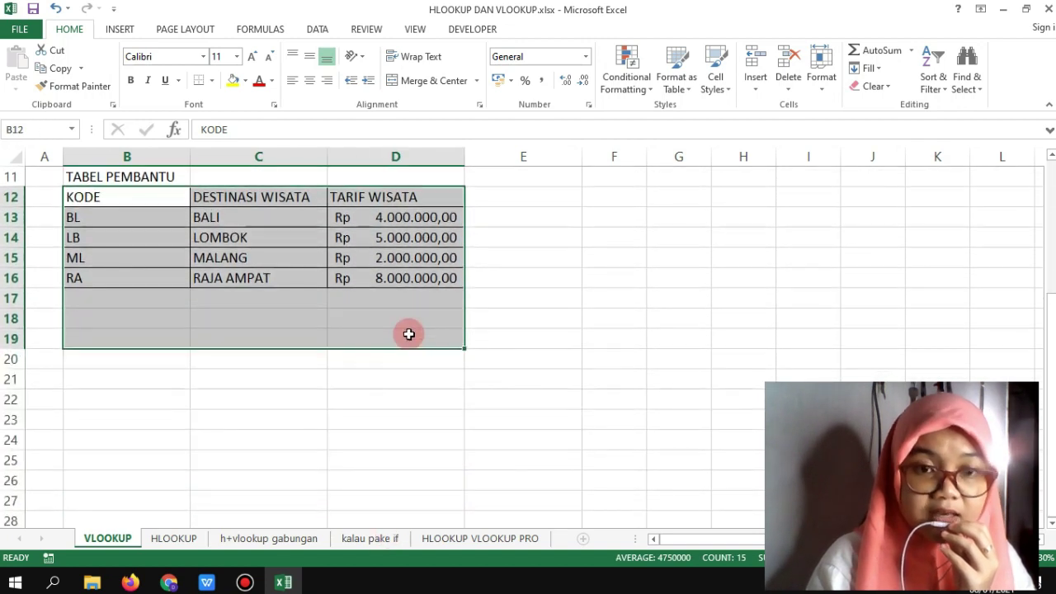
key(Up)
key(Up)
key(Up)
key(Up)
key(Up)
key(Up)
key(Up)
key(Up)
key(Up)
key(Up)
key(Up)
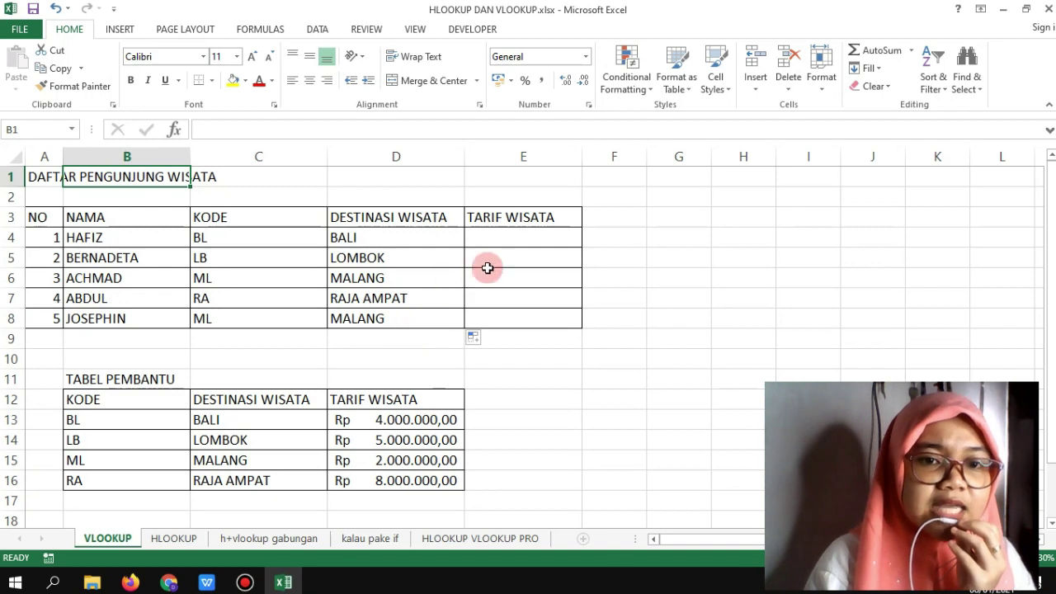
click(415, 251)
click(377, 238)
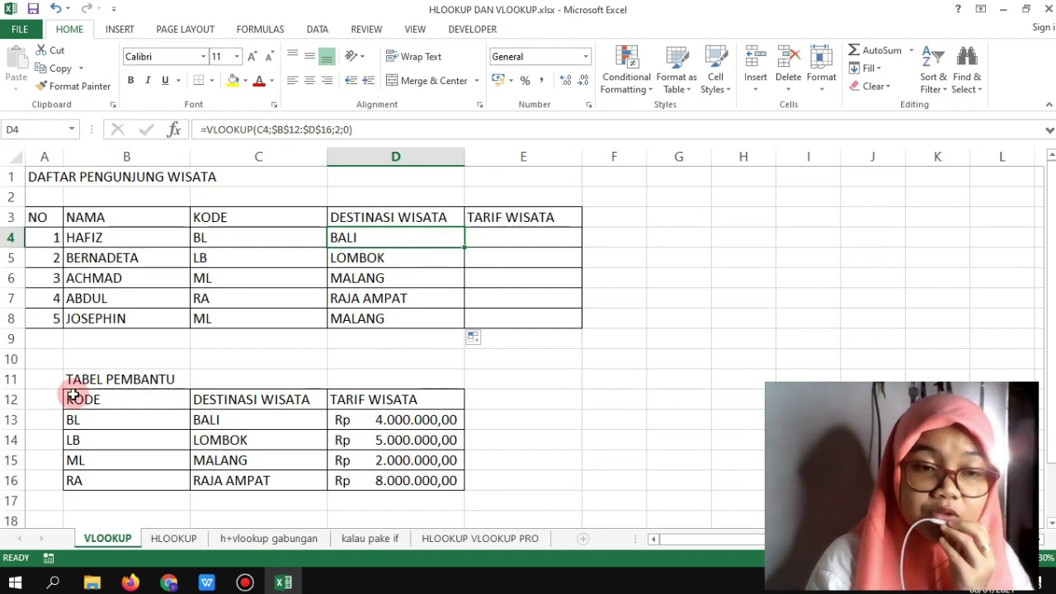
Step: Define the workbook-level name TABEL_PEMBANTU for the helper table range B12:D16, including its header row
drag(72, 396, 423, 481)
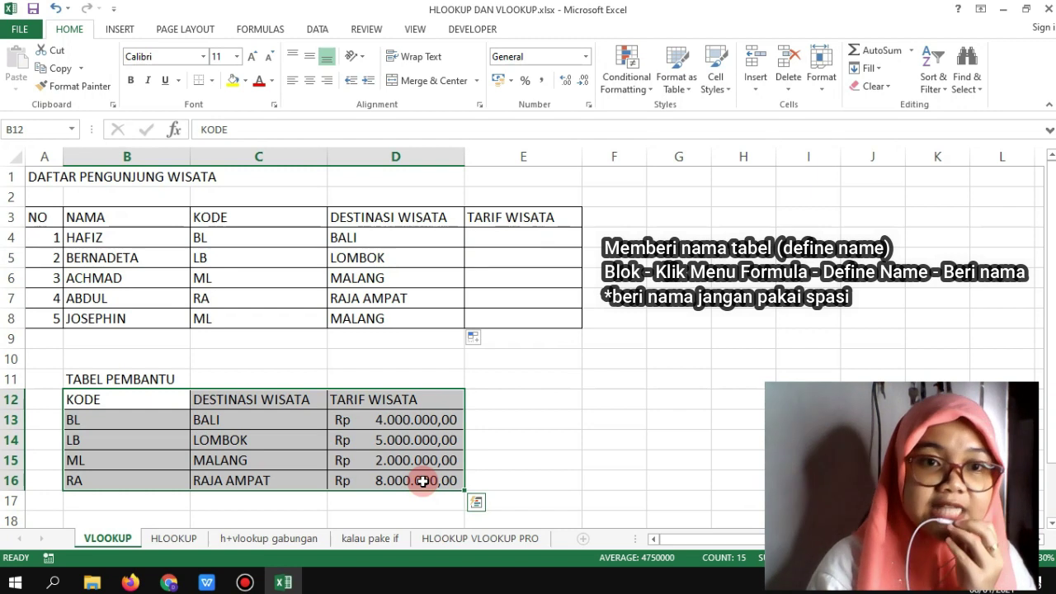
click(259, 29)
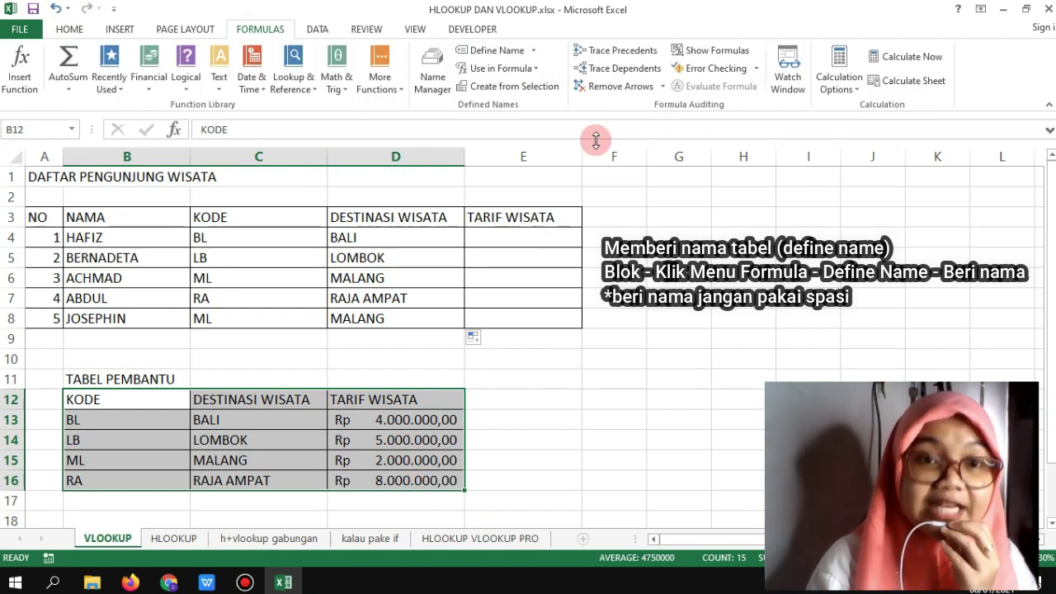
click(491, 57)
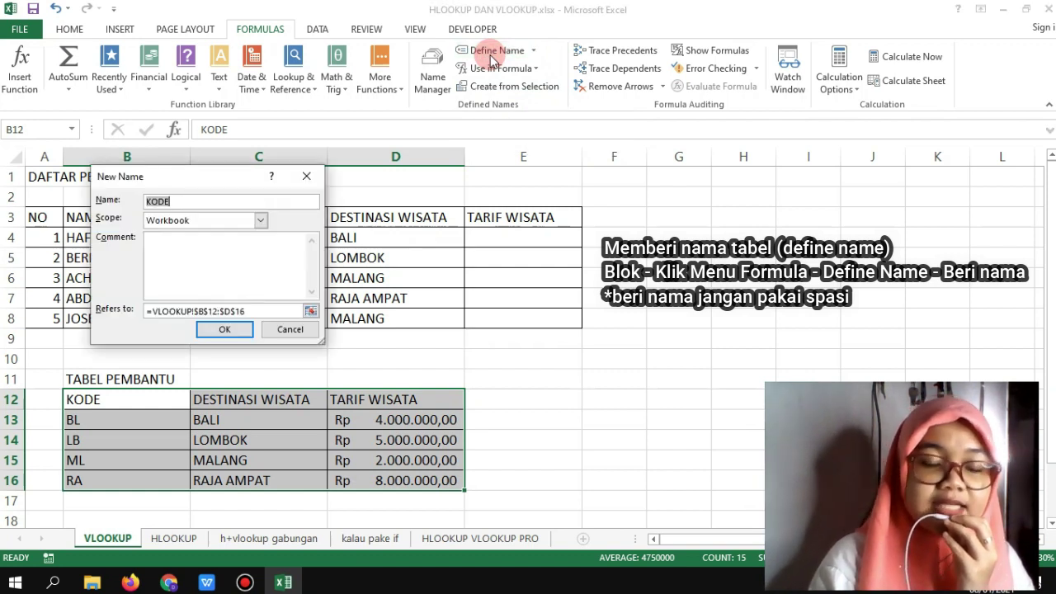
text(TABE)
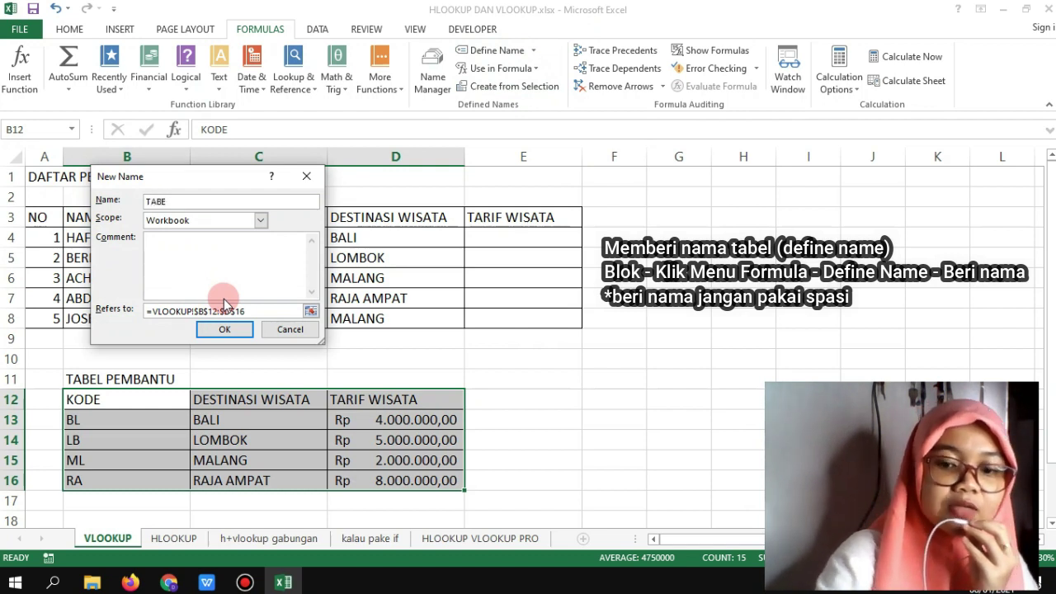
text(L_)
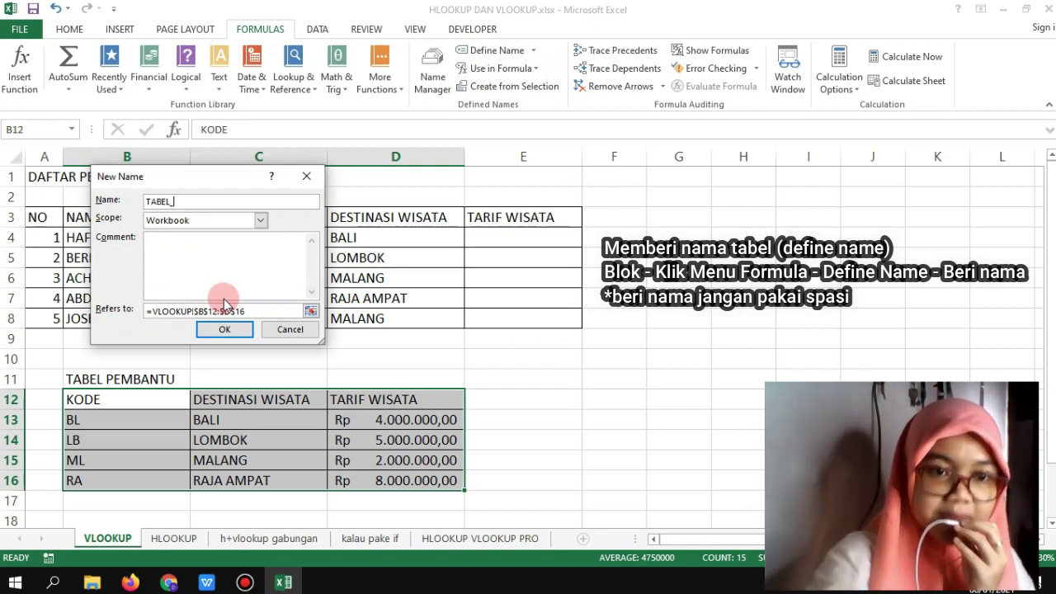
text(PEMBANTU)
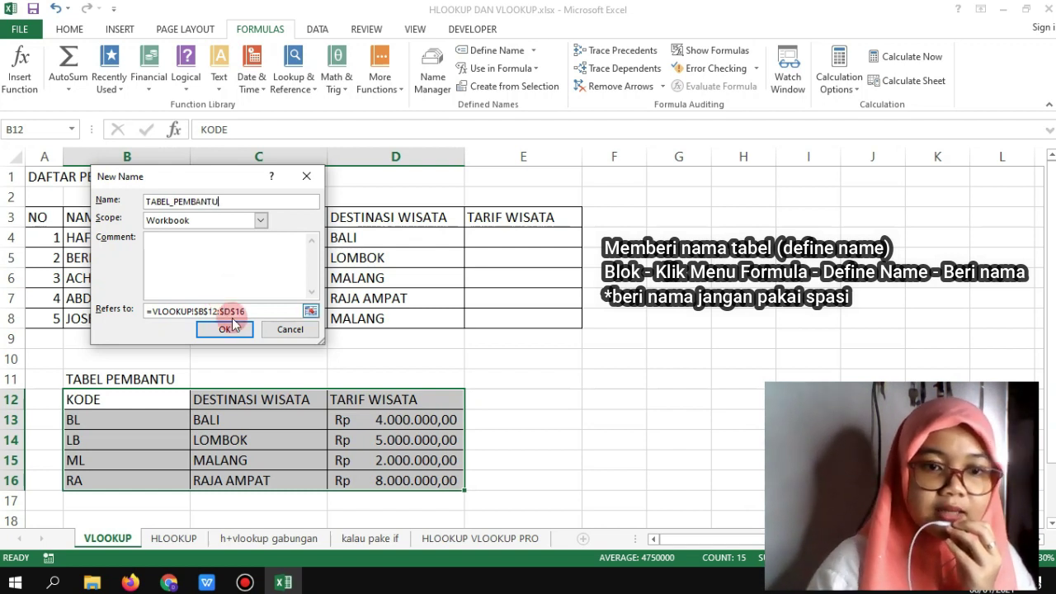
click(236, 328)
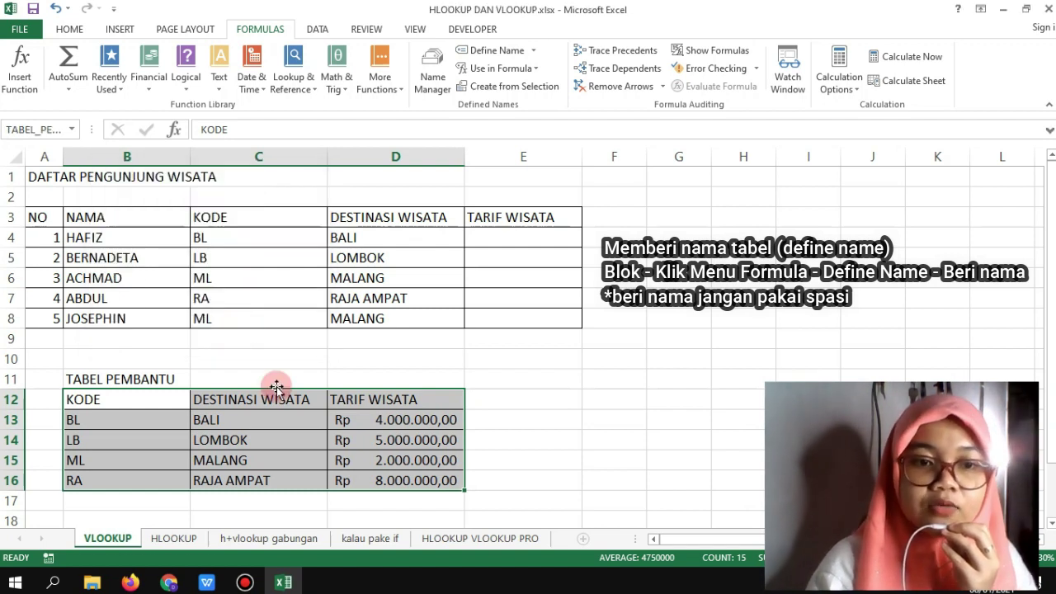
Step: Reselect the helper table B12:D16 to check its defined name, and go back to the lookup formula in D4
click(382, 344)
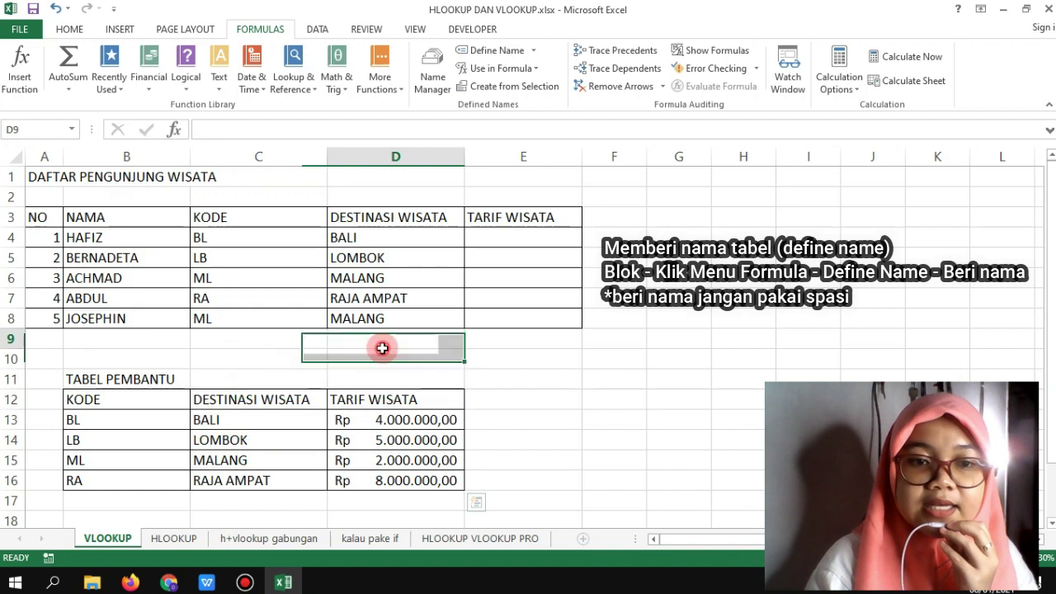
click(80, 401)
drag(140, 408, 382, 473)
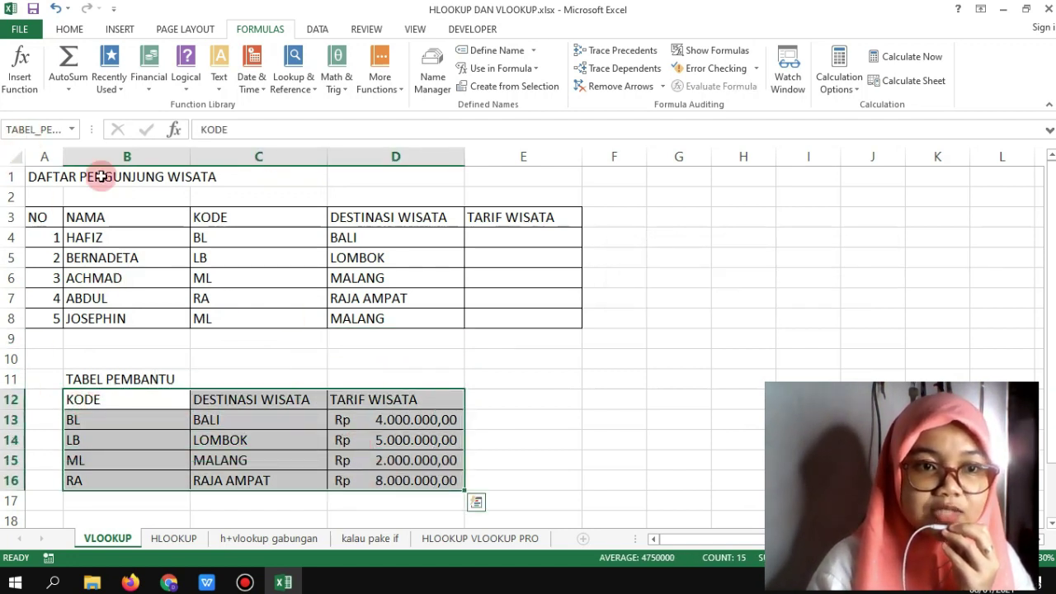
click(355, 223)
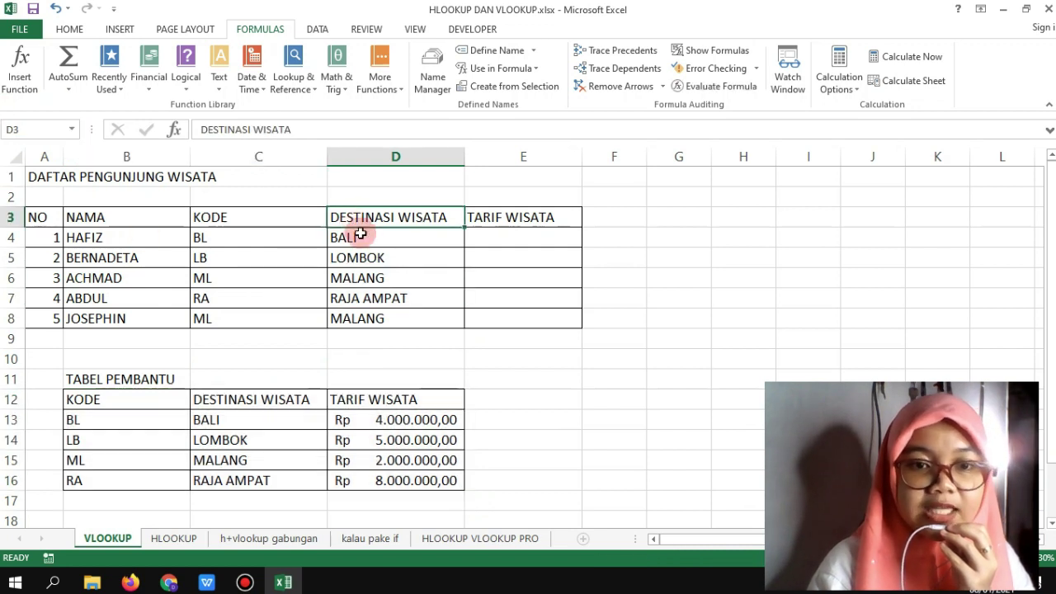
click(368, 241)
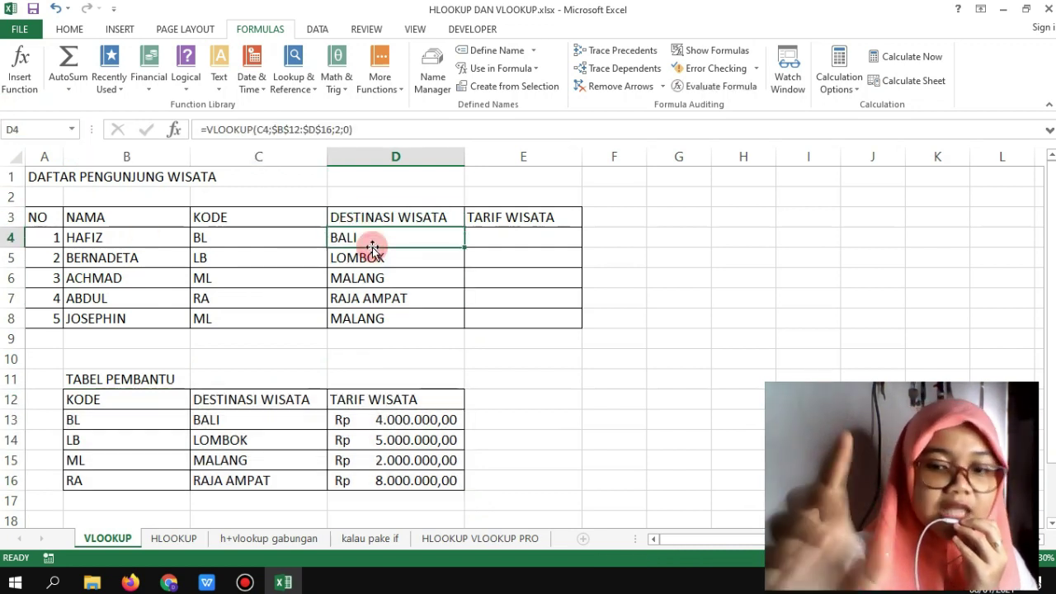
Step: Replace the formula in D4 with =VLOOKUP(C4;TABEL_PEMBANTU;2;0) and fill it down to D8
text(=VLOOKUP)
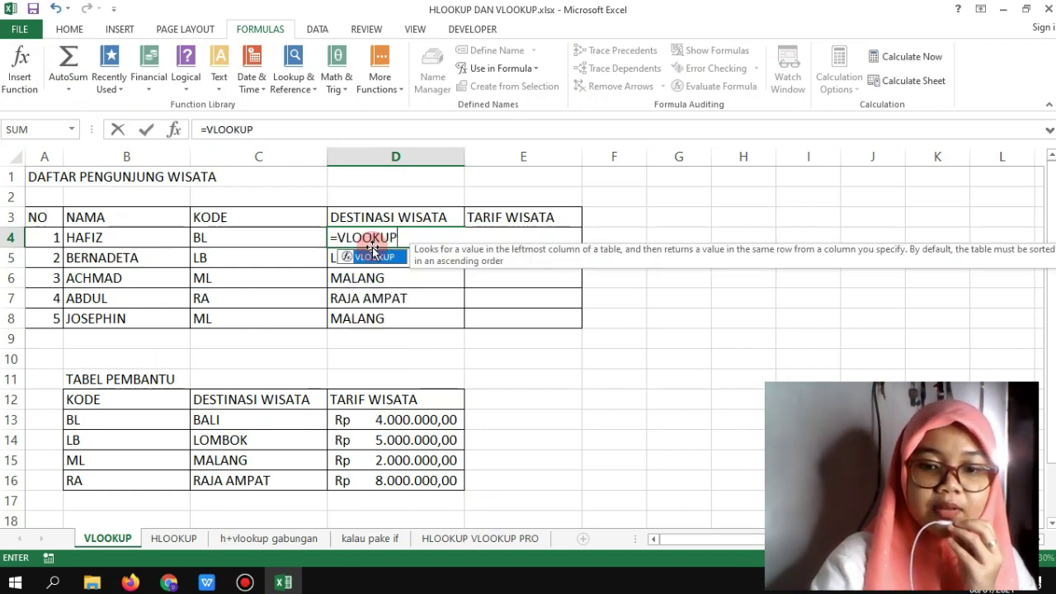
text(()
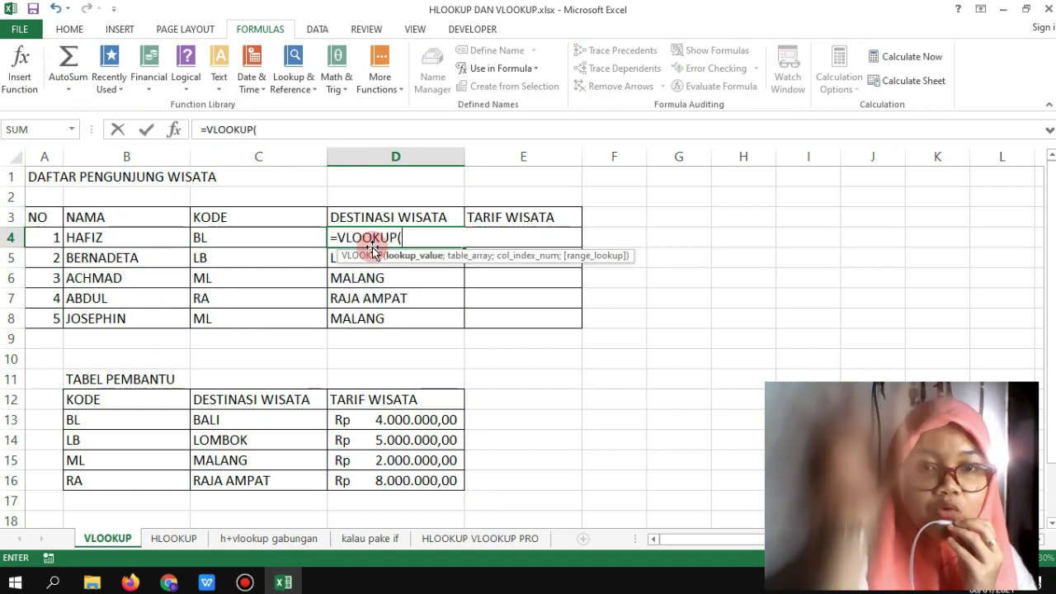
click(225, 239)
text(;)
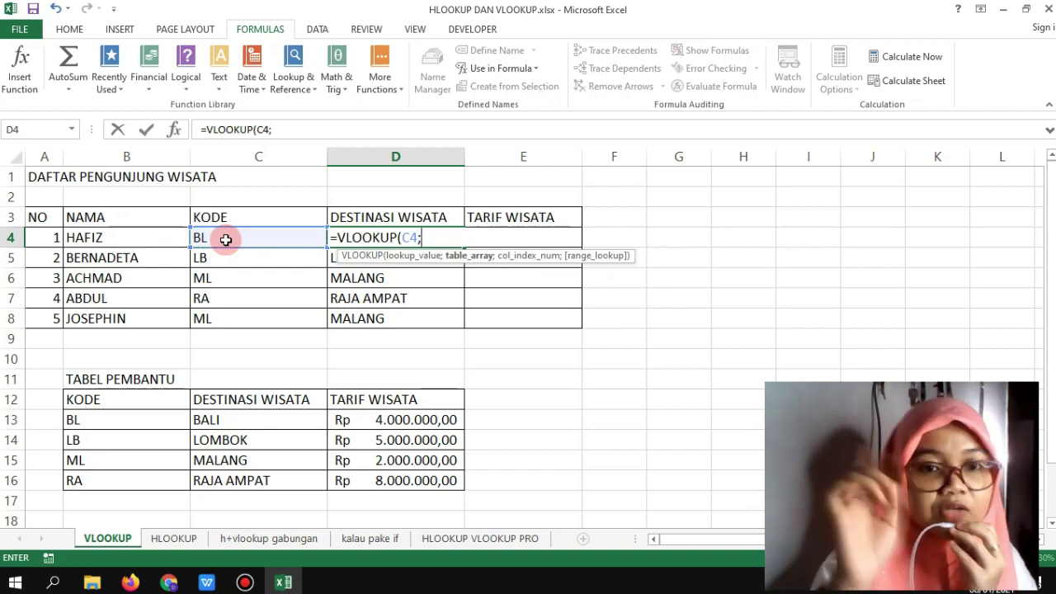
text(TA)
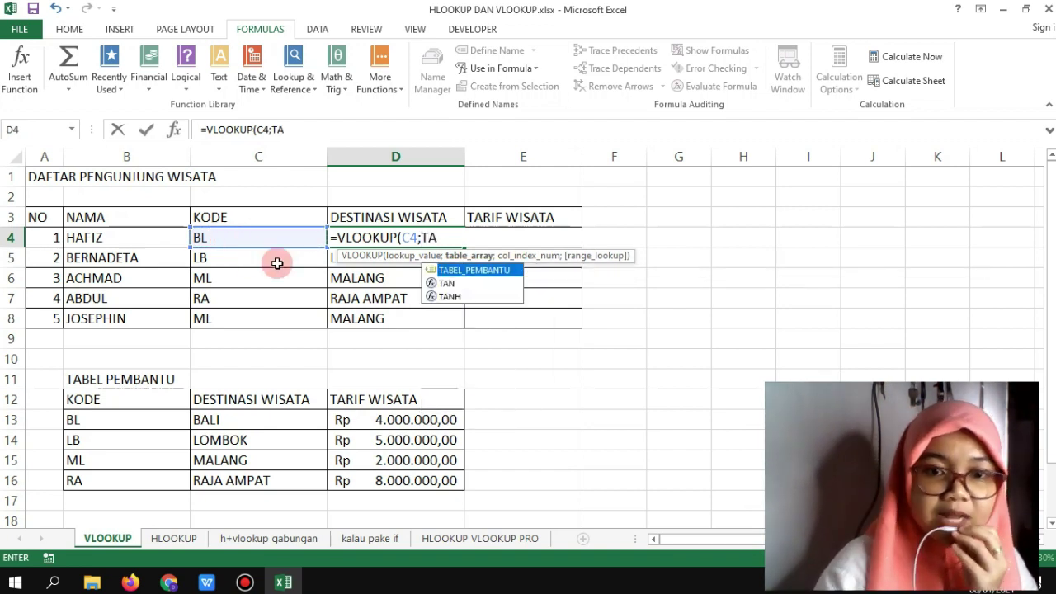
key(BackSpace)
text(A)
double_click(446, 270)
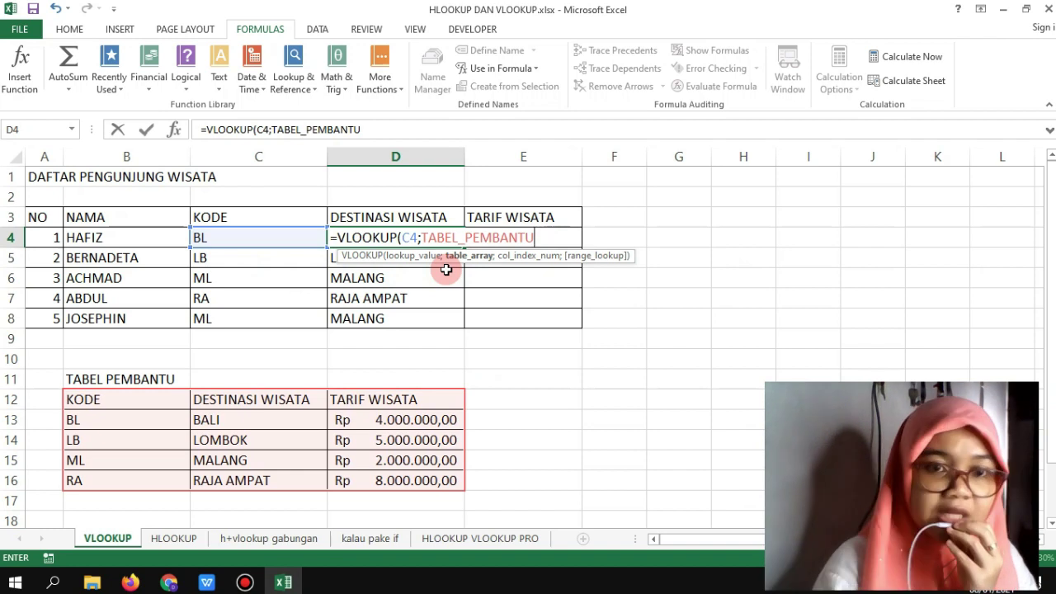
text(;)
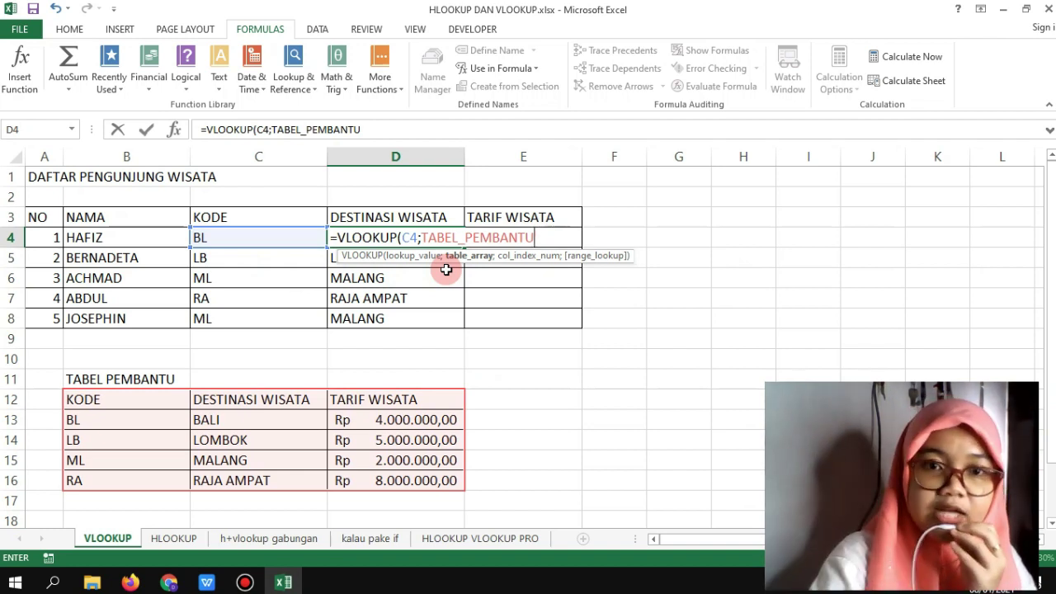
text(2)
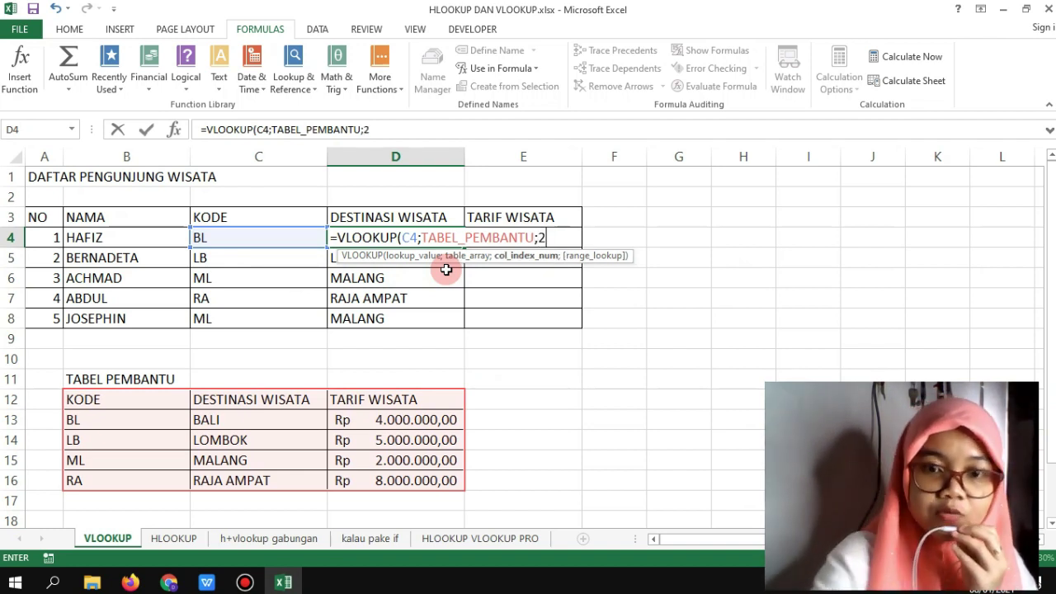
text(;0))
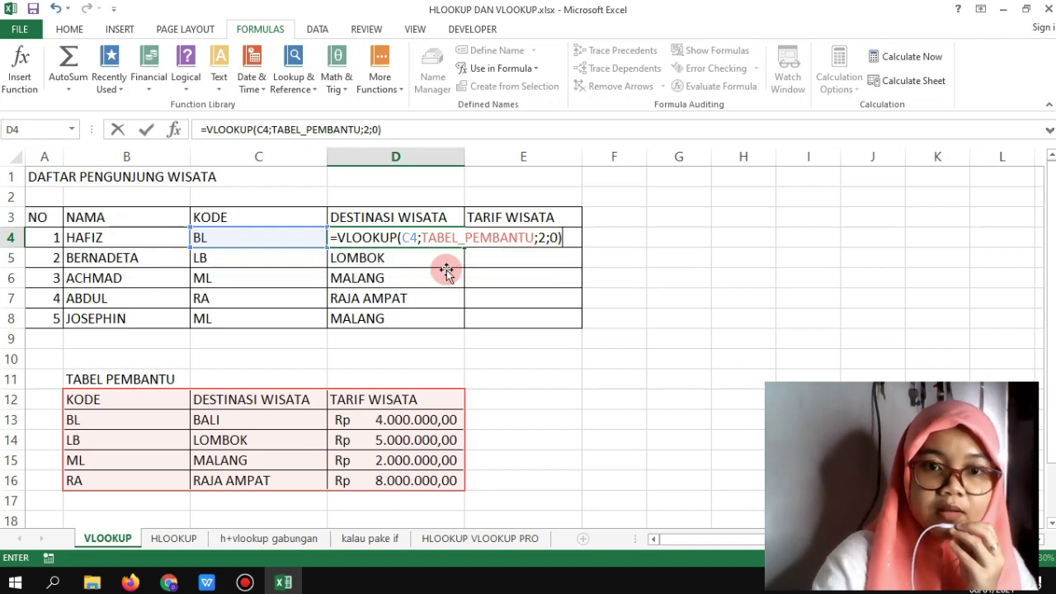
key(Return)
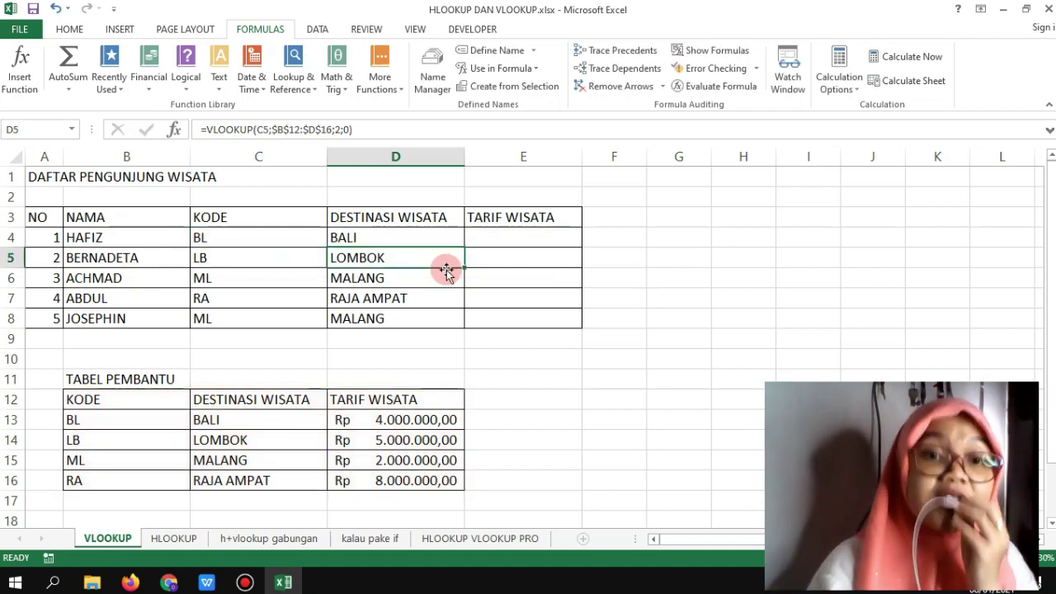
click(399, 240)
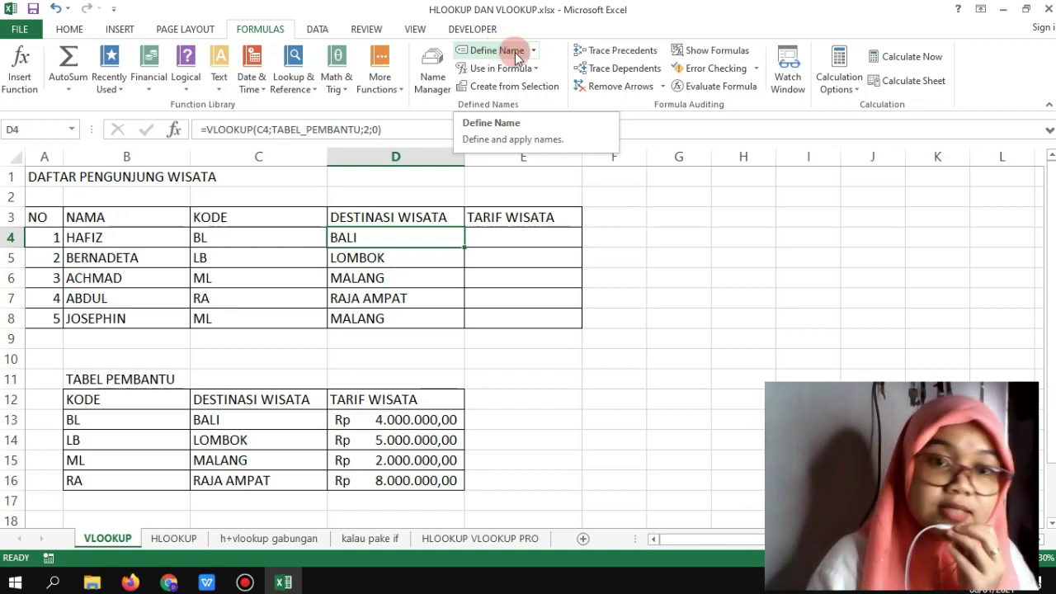
drag(465, 246, 456, 338)
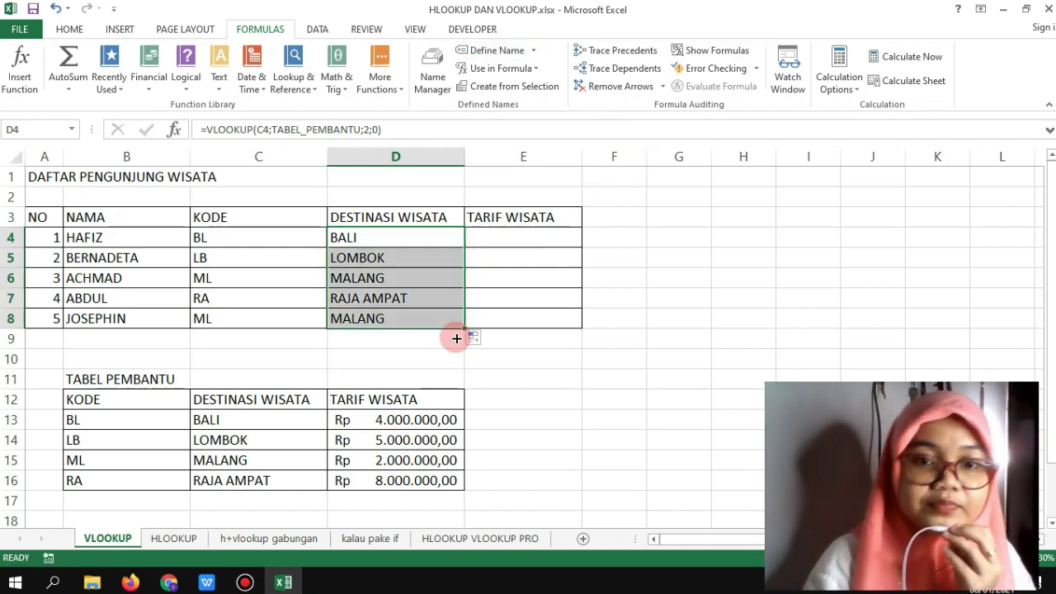
Step: Enter =VLOOKUP(C4;TABEL_PEMBANTU;3;0) in E4 to look up the tariff, and fill it down to E8
click(500, 241)
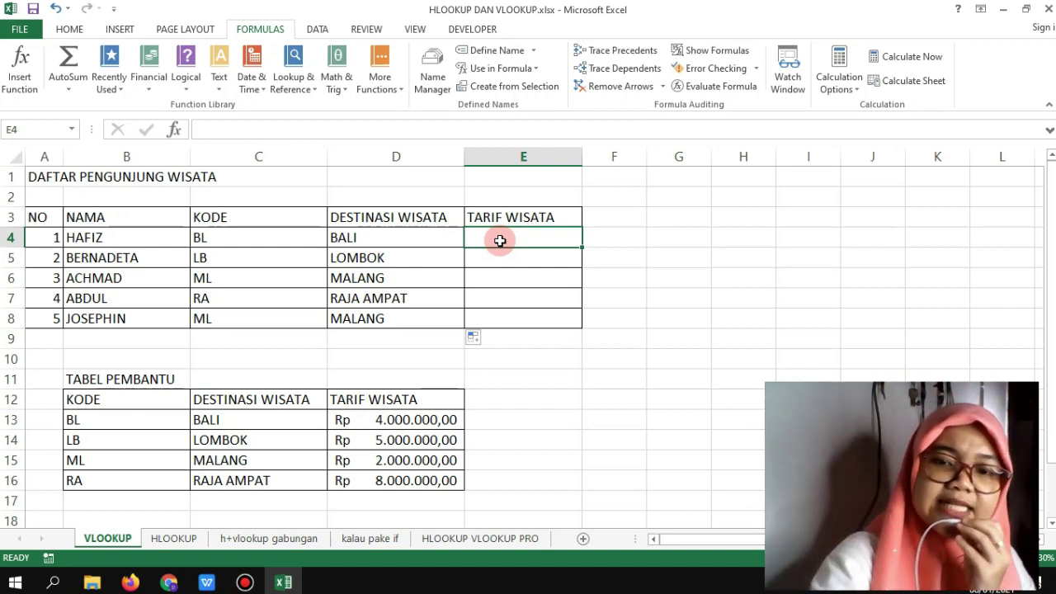
text(=V)
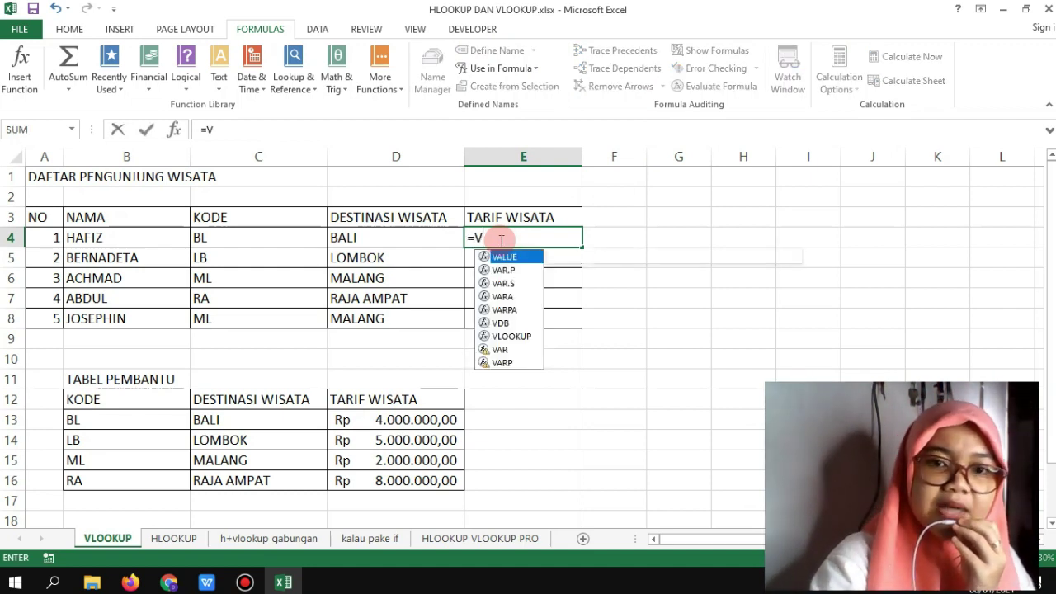
text(LOOKUP)
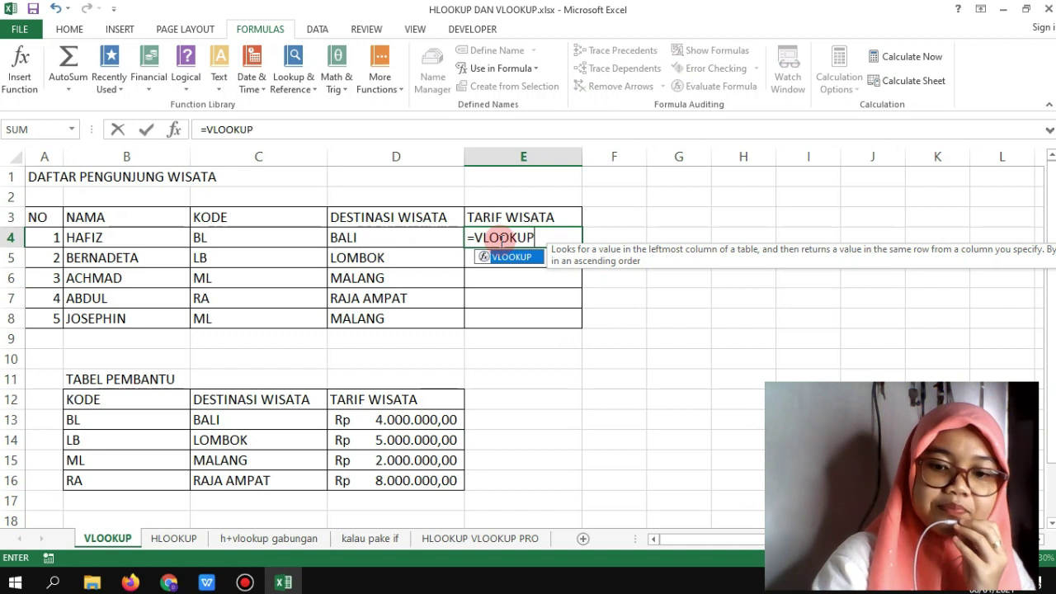
text(()
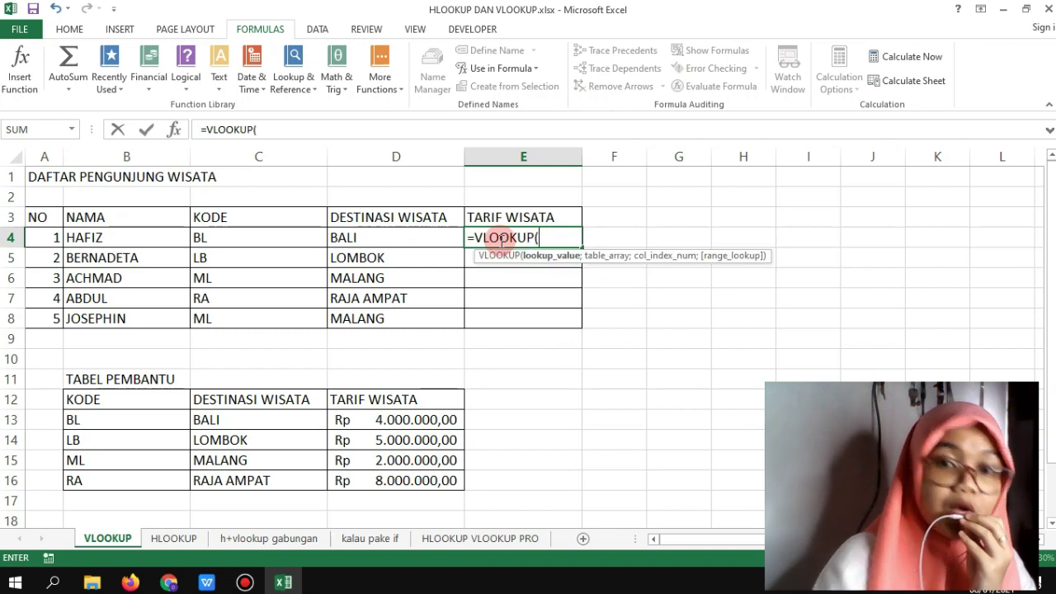
click(207, 235)
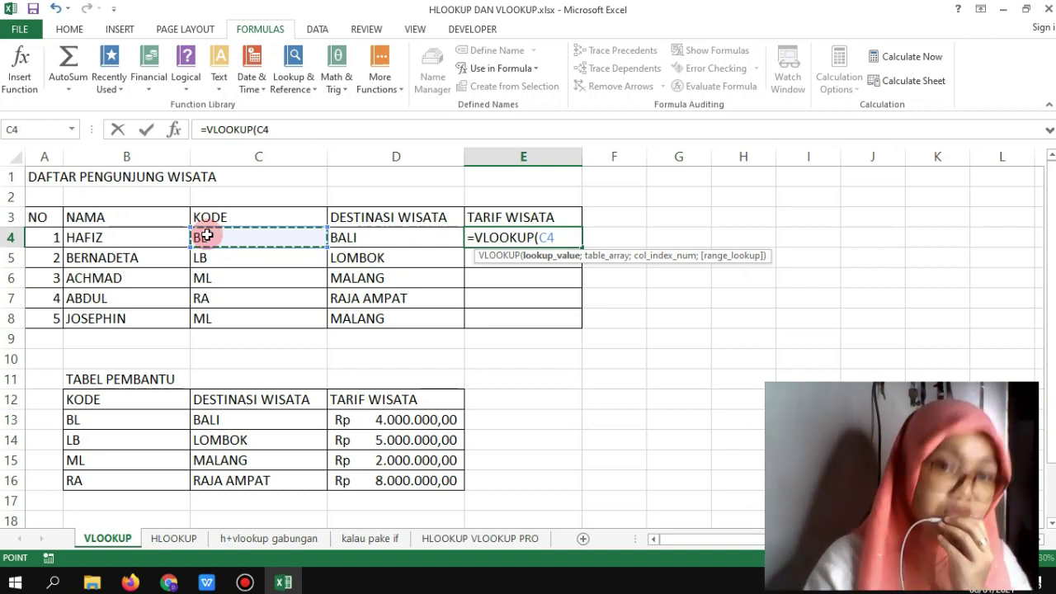
text(;)
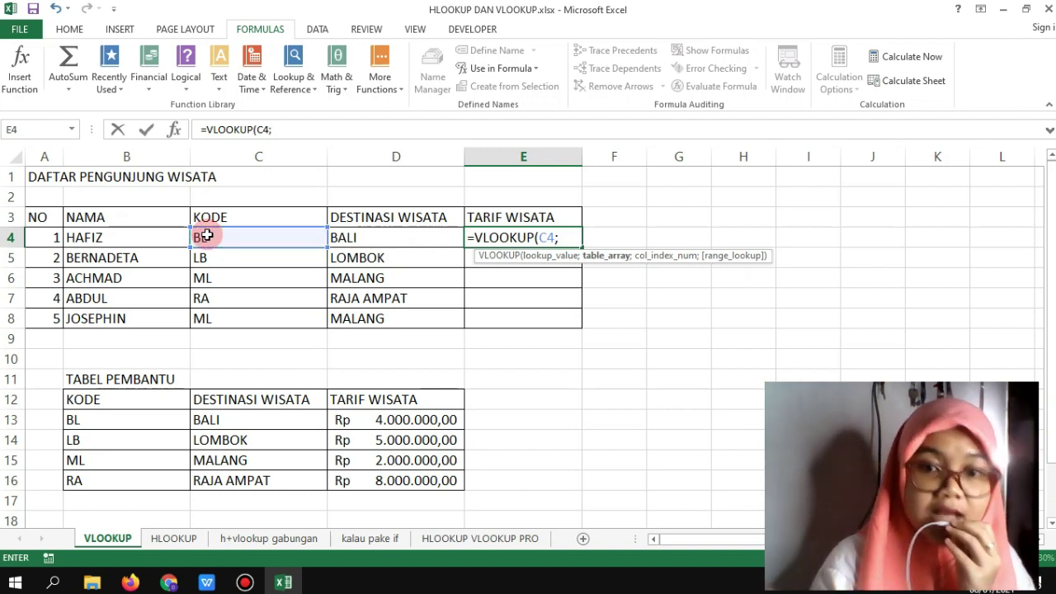
text(TA)
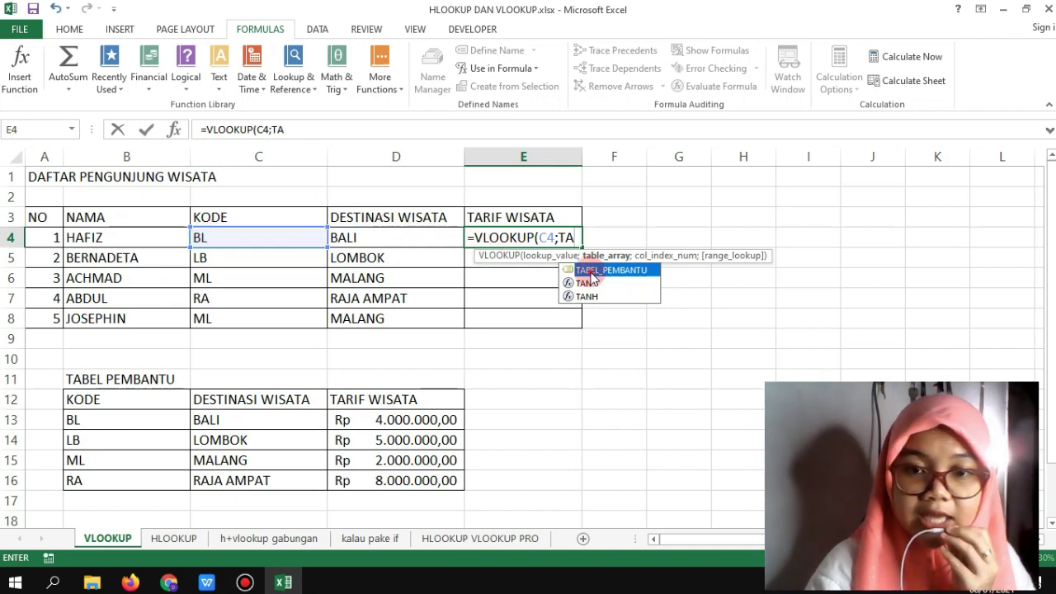
double_click(591, 271)
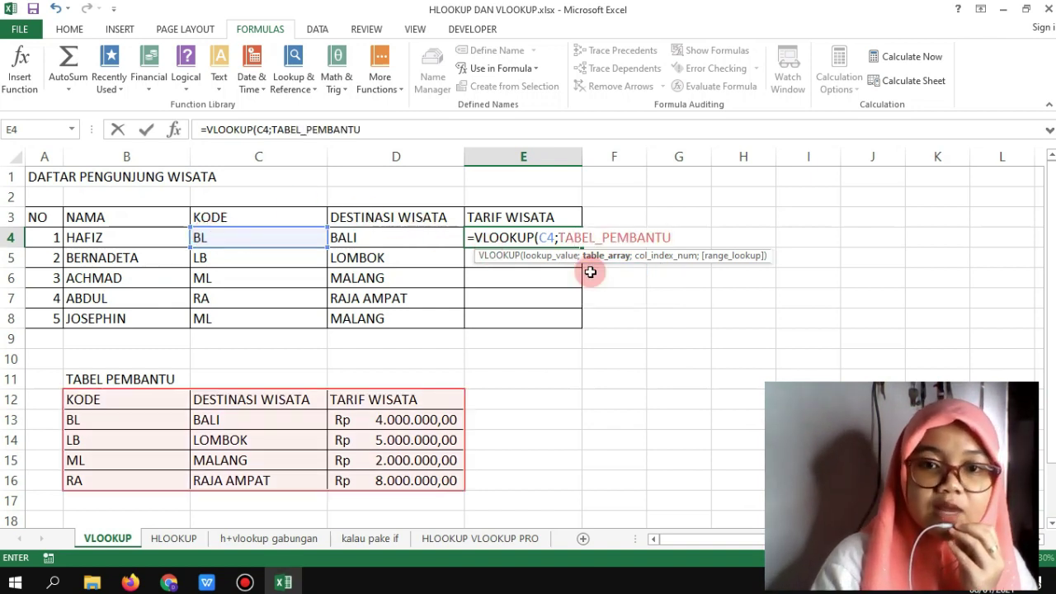
text(;)
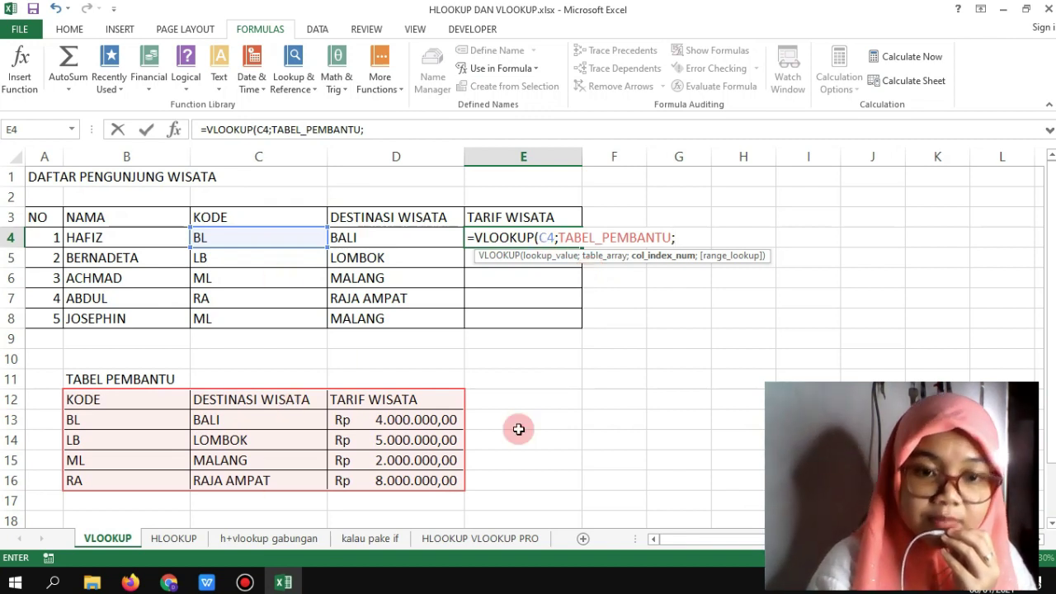
text(3)
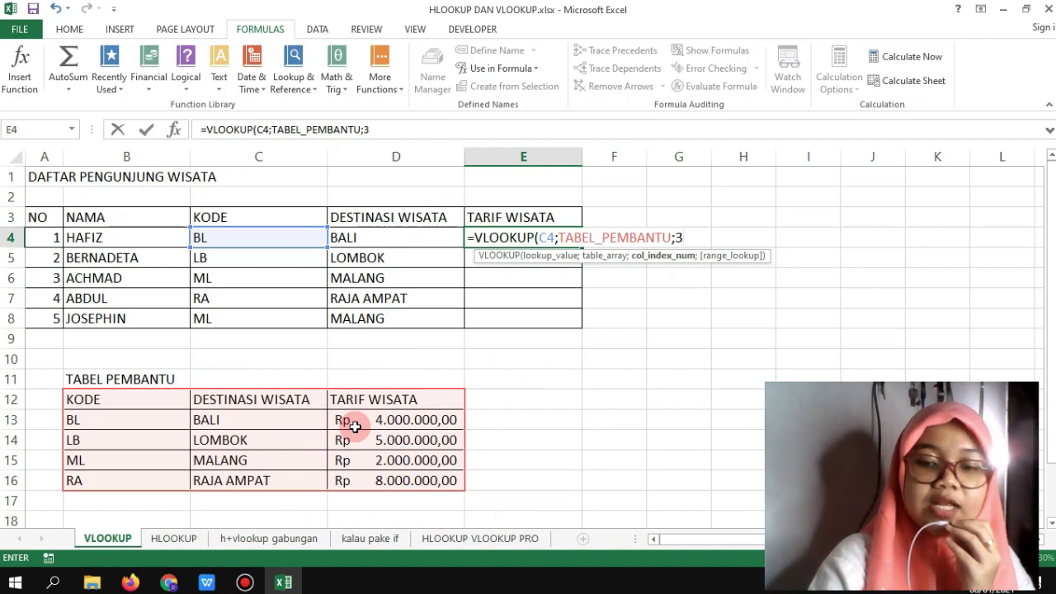
text(;0)
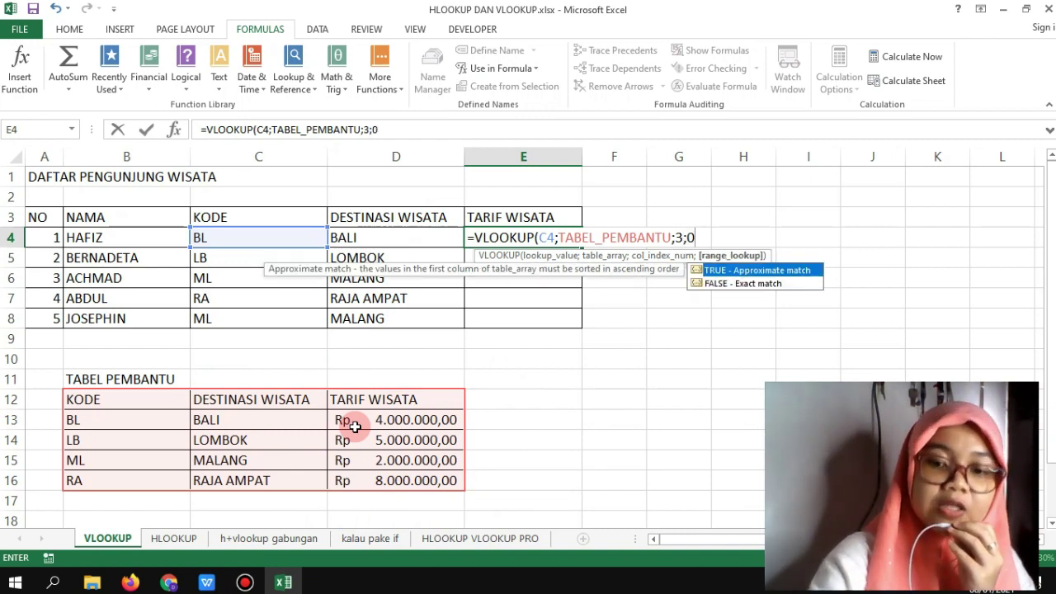
text())
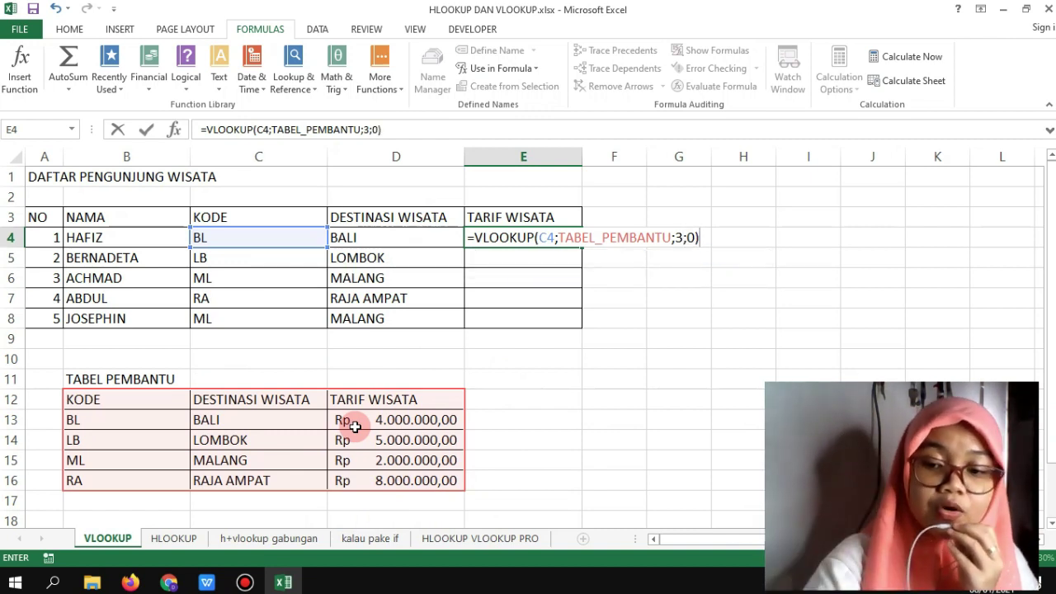
key(Return)
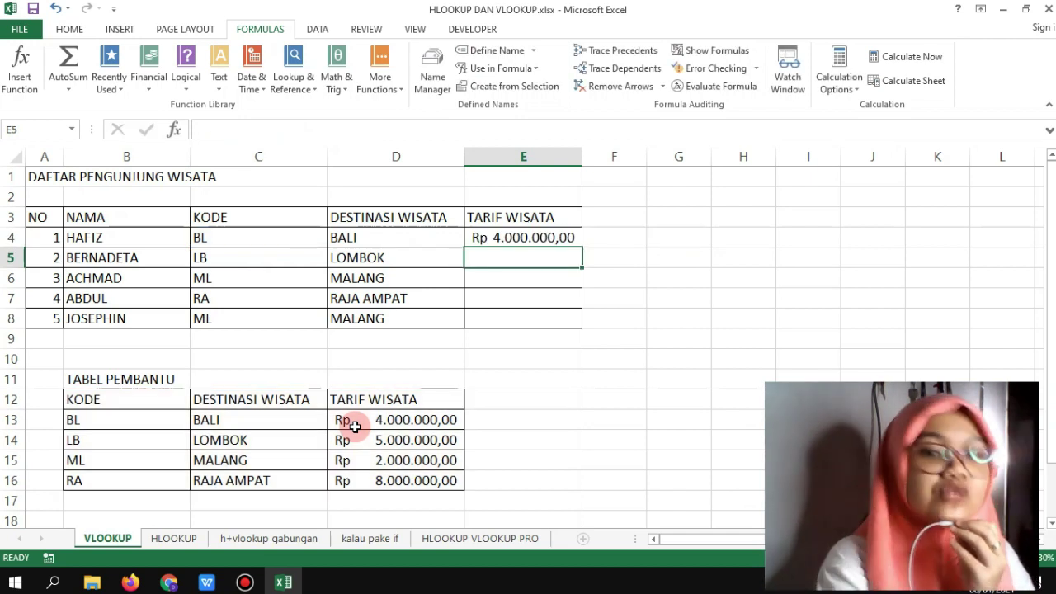
click(485, 238)
drag(576, 248, 581, 332)
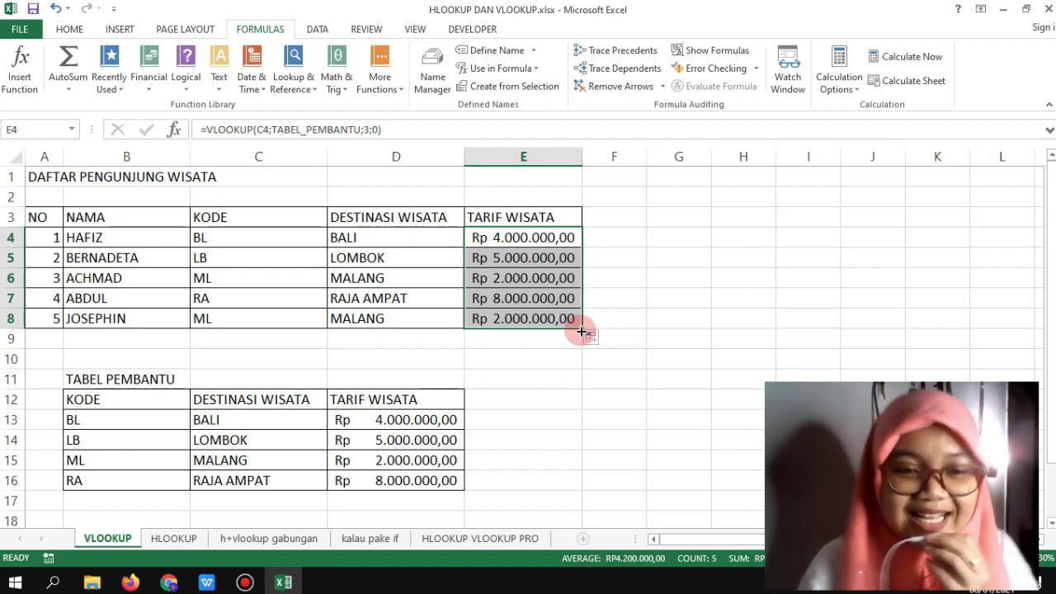
Step: Switch to the HLOOKUP sheet with the horizontal helper table
click(170, 538)
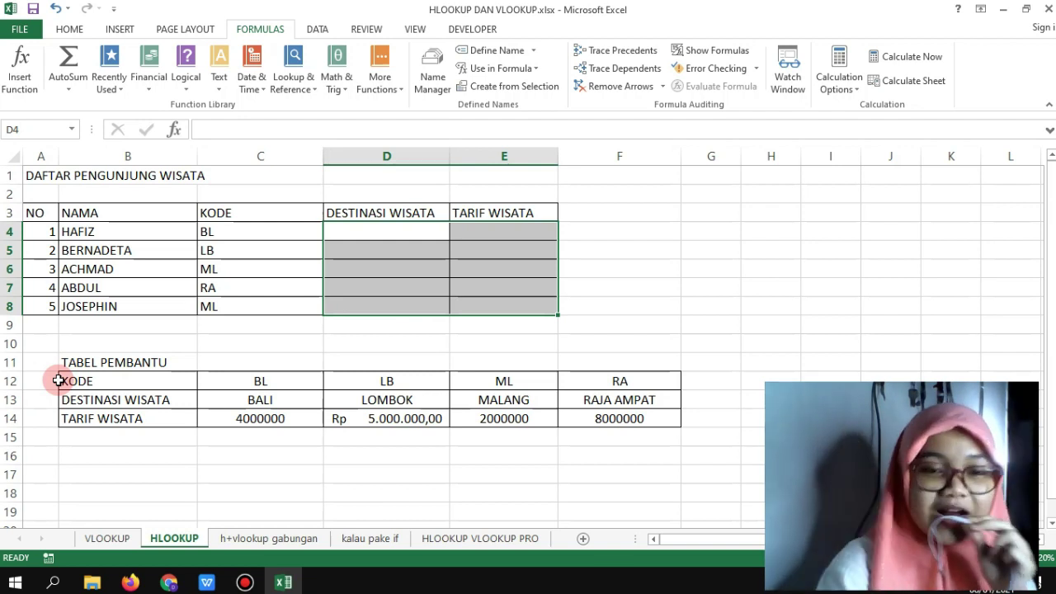
click(392, 233)
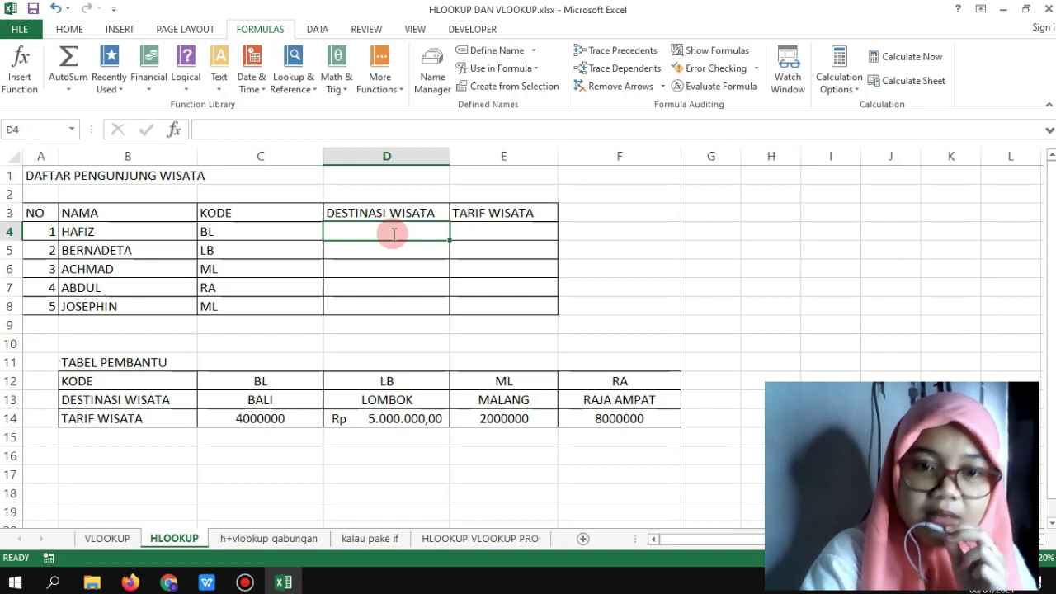
text(=H)
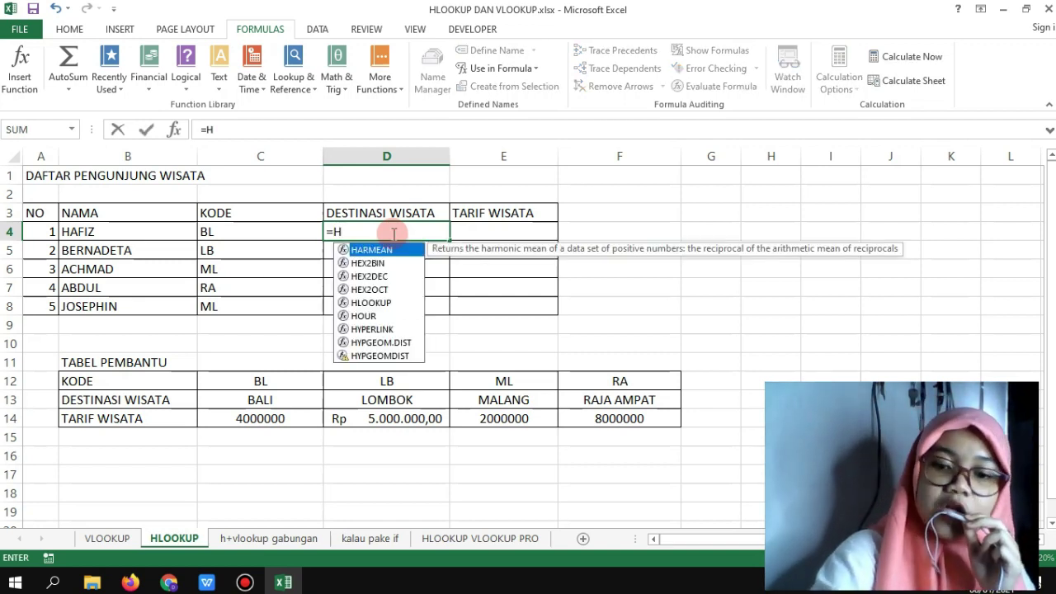
text(LOOKU)
text(()
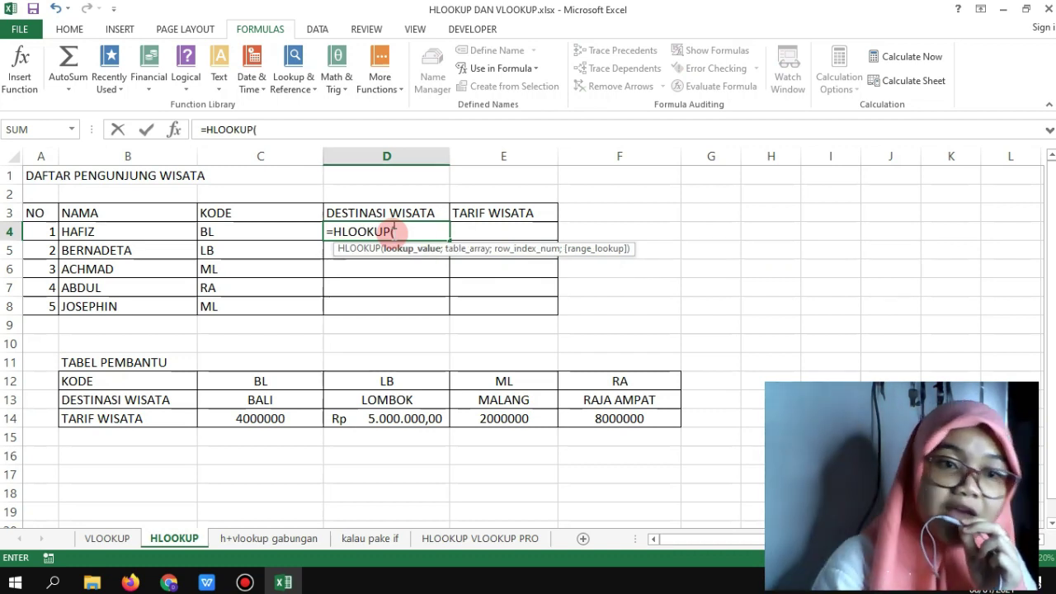
click(217, 229)
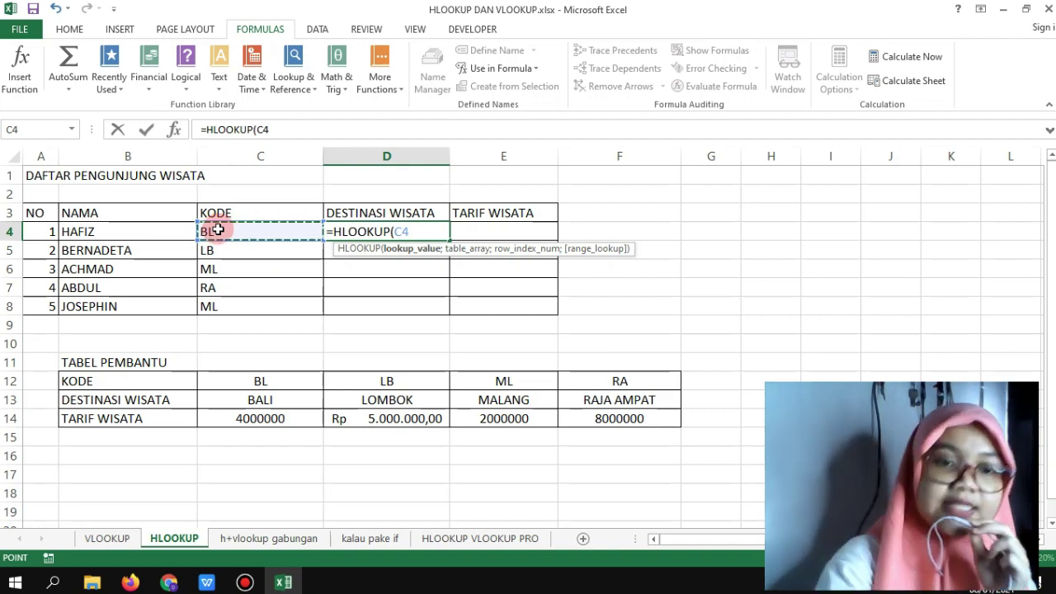
text(;)
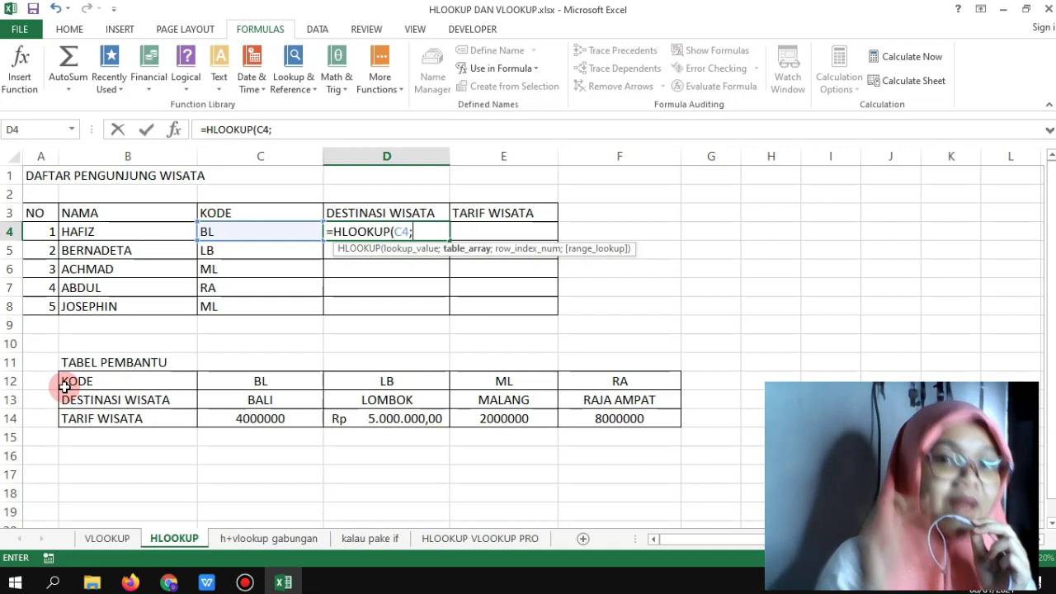
key(Escape)
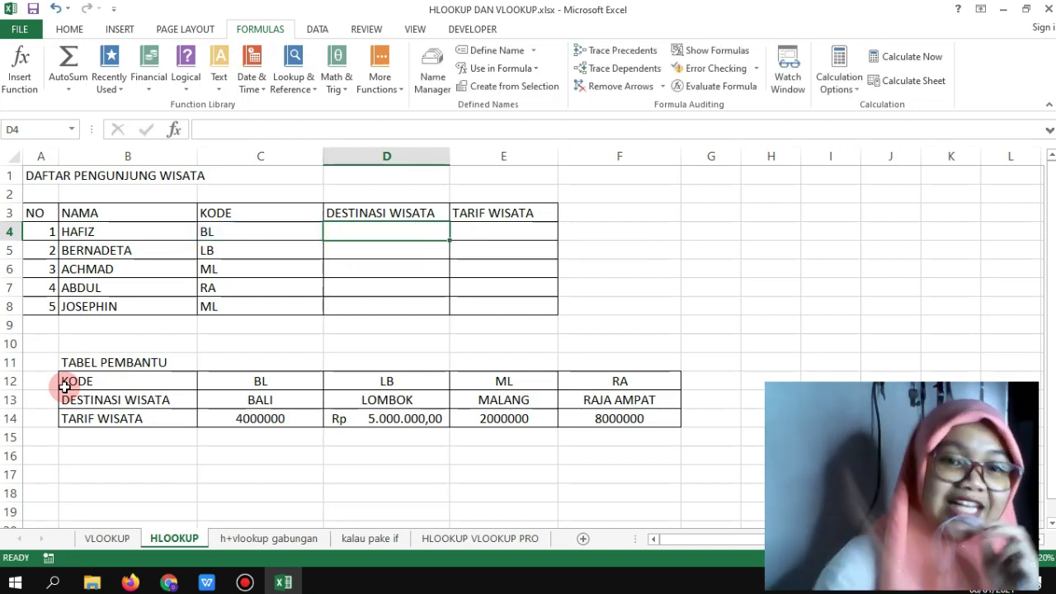
Step: Define the name TABEL_PEMBANTU1 for the horizontal helper table B12:F14 on the HLOOKUP sheet, with workbook scope
drag(69, 384, 589, 415)
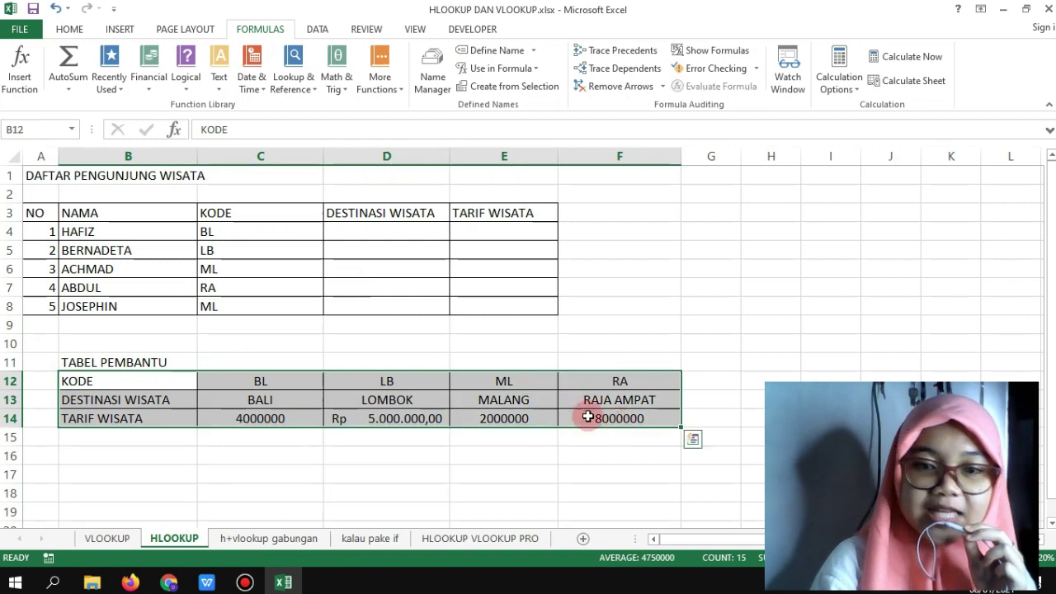
click(153, 382)
drag(137, 382, 620, 418)
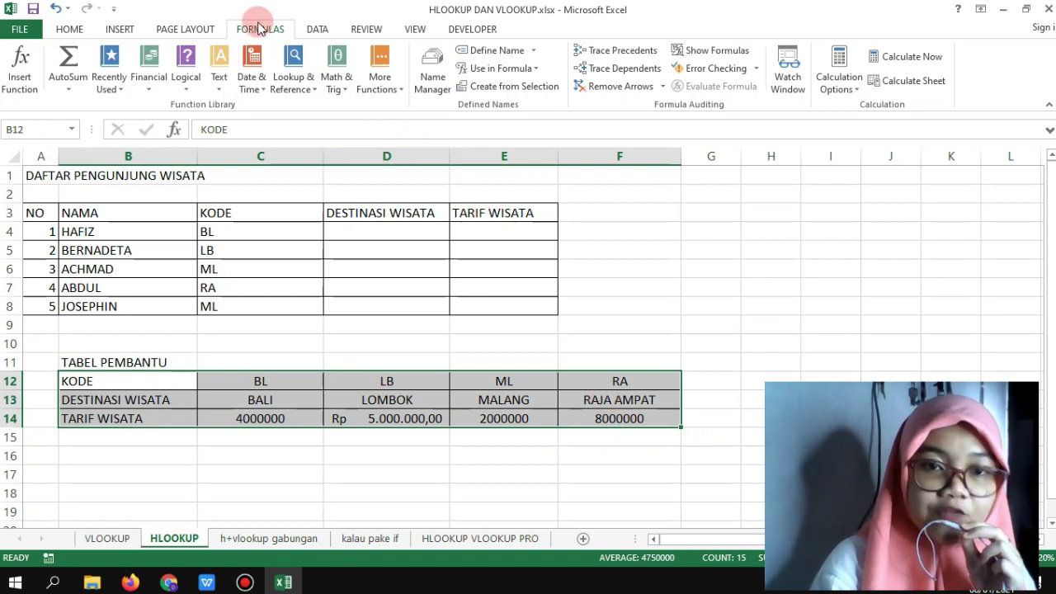
click(495, 53)
text(TABEL)
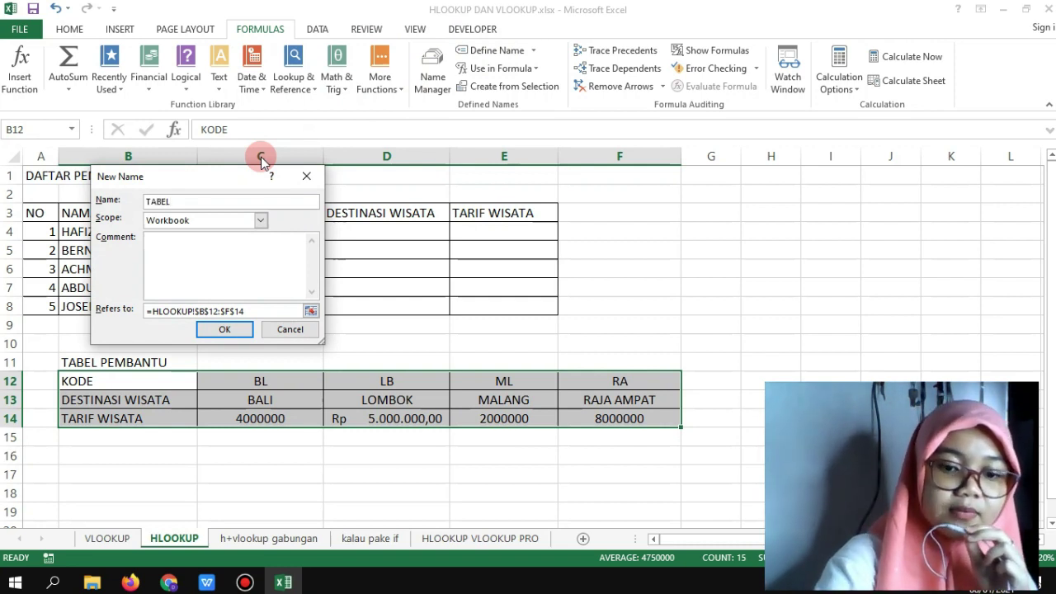
text(_)
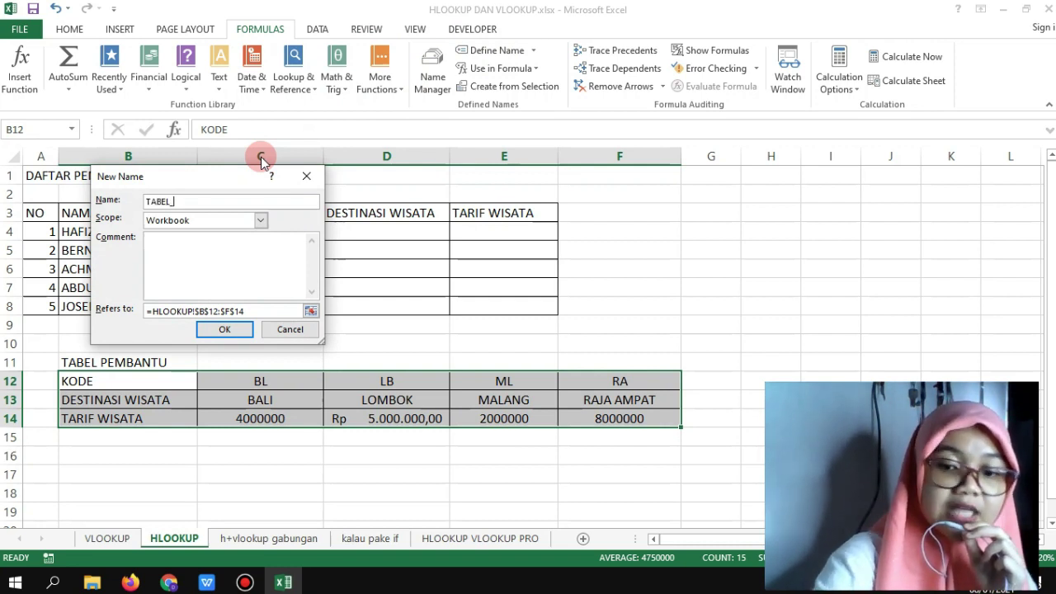
text(PEMBA)
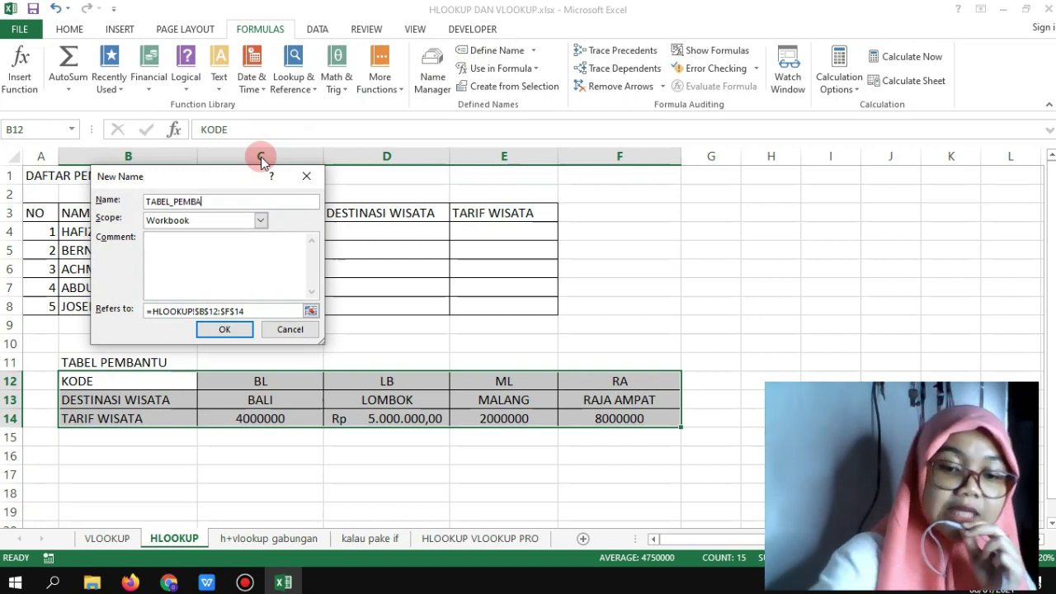
text(NTU1)
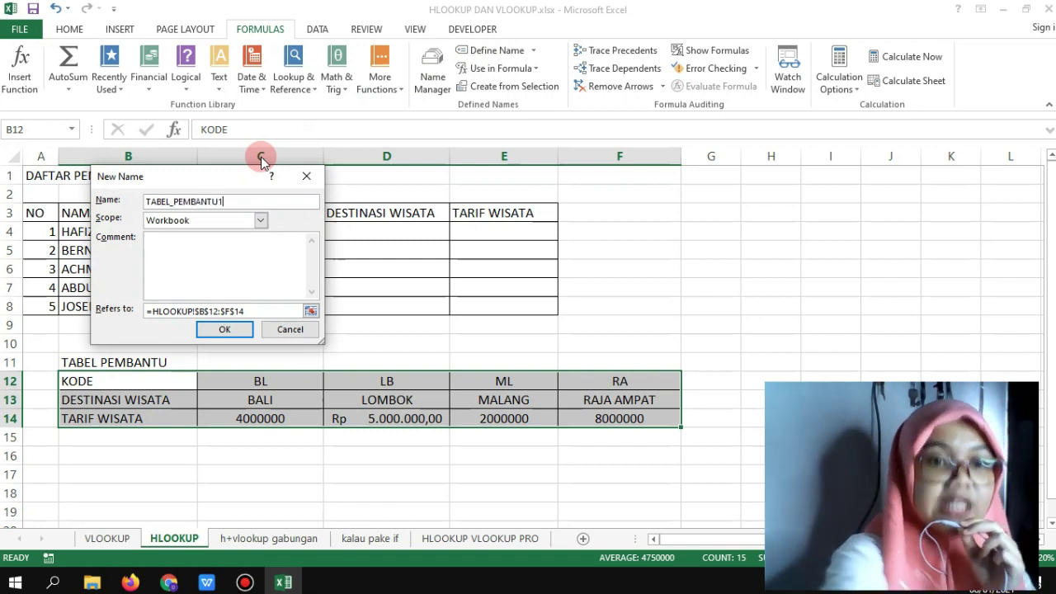
click(221, 328)
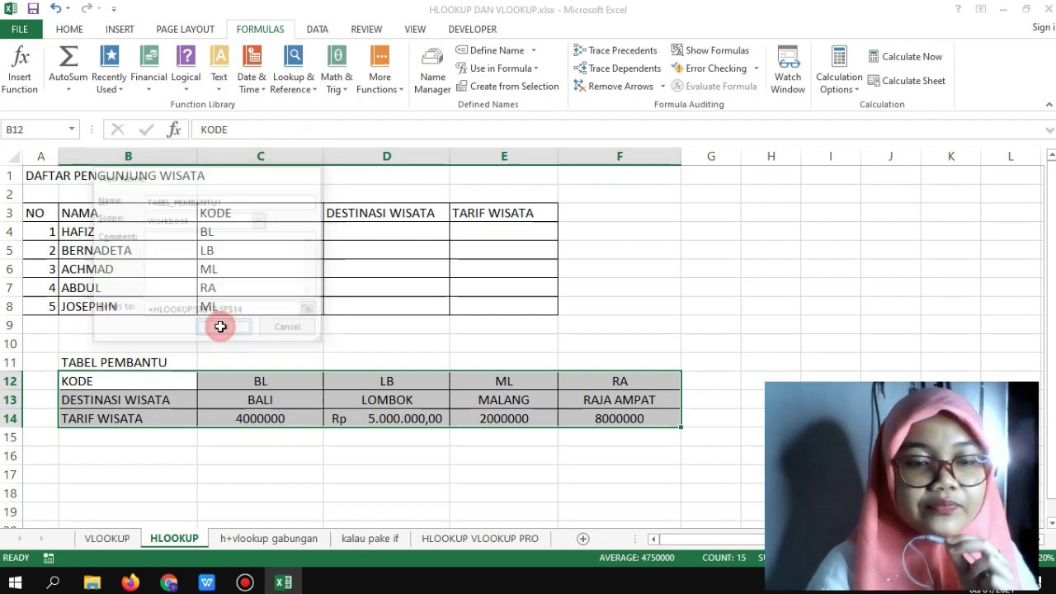
Step: Enter =HLOOKUP(C4;TABEL_PEMBANTU1;2;0) in D4 to look up the destination, and fill it down to D8
click(374, 228)
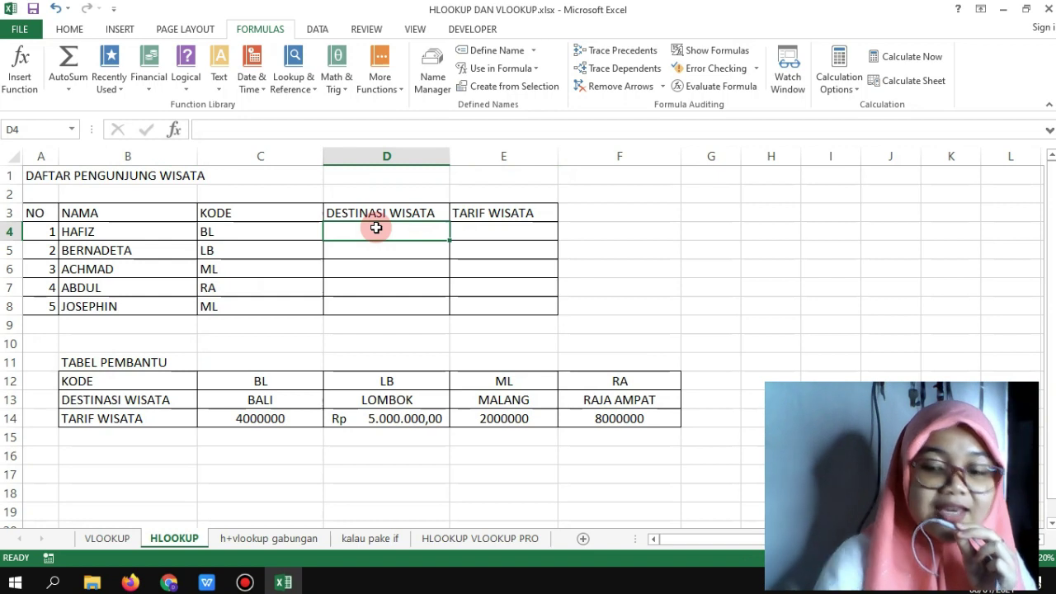
text(=HLOOKUP()
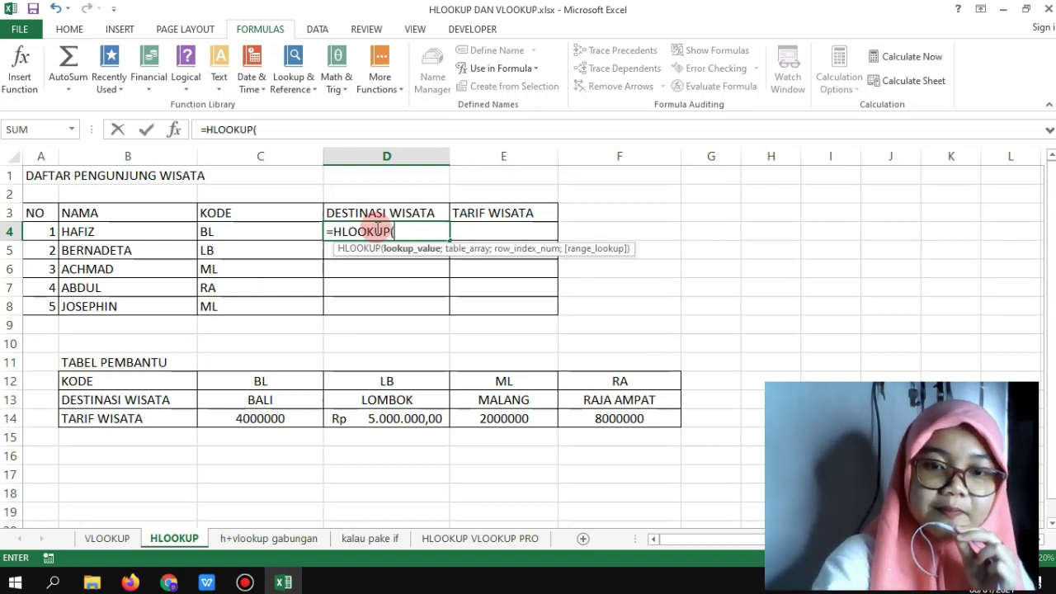
click(233, 239)
text(;)
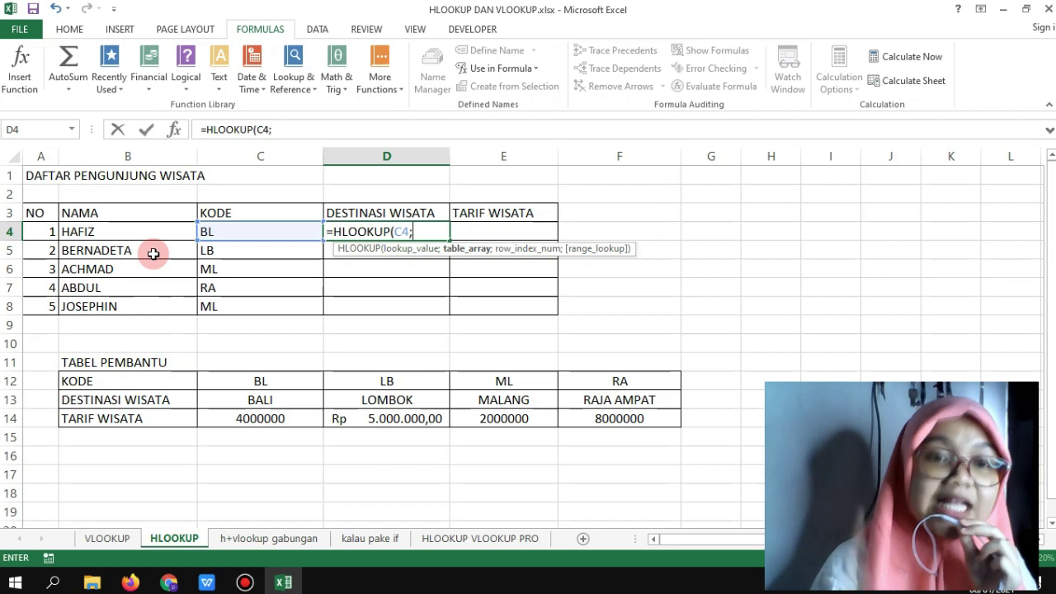
text(TA)
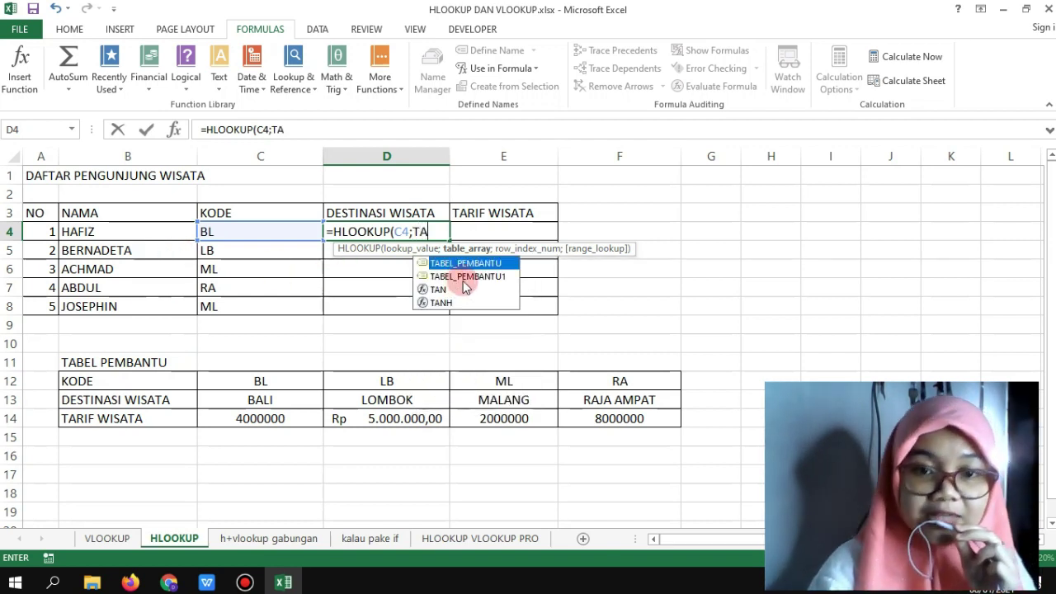
click(464, 277)
double_click(464, 277)
text(;)
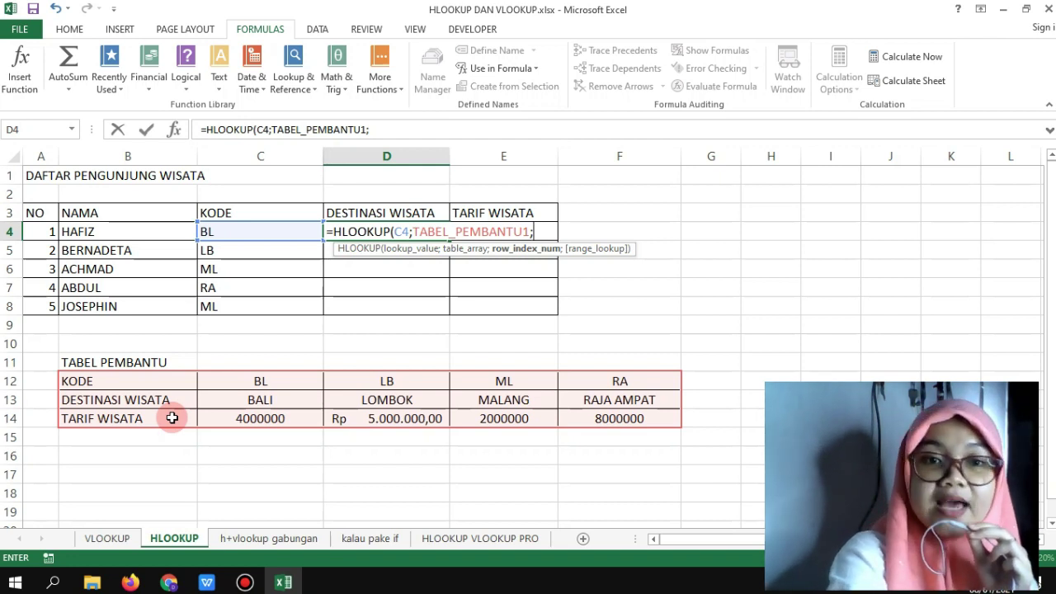
text(2;0)
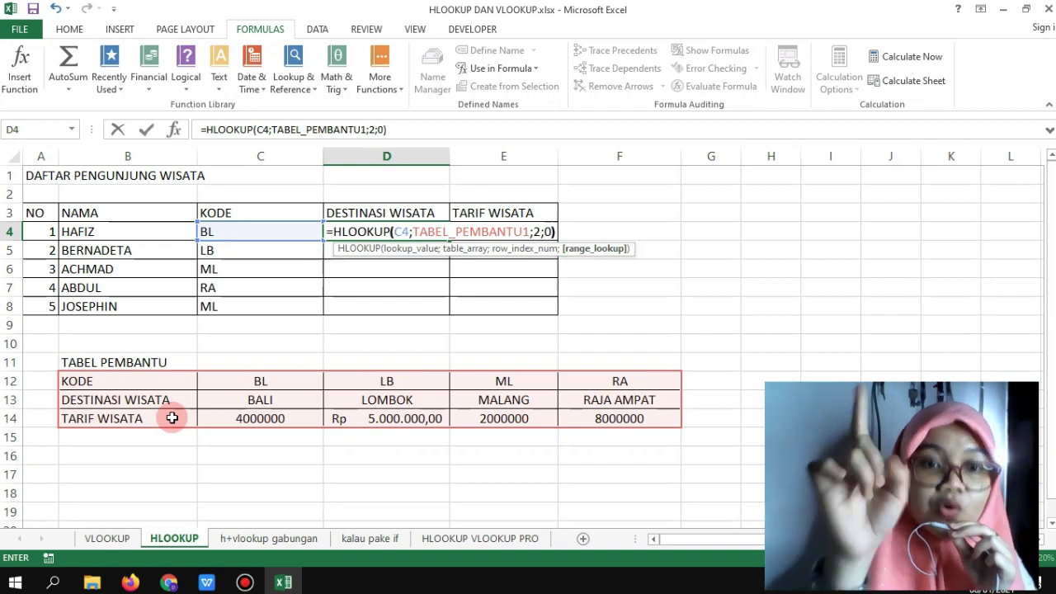
text())
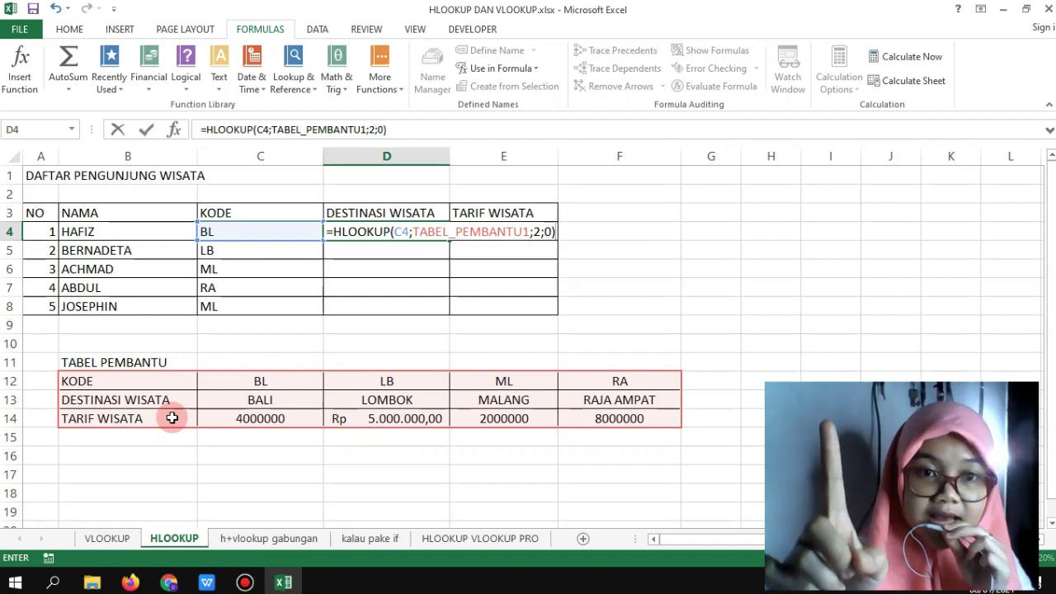
key(Return)
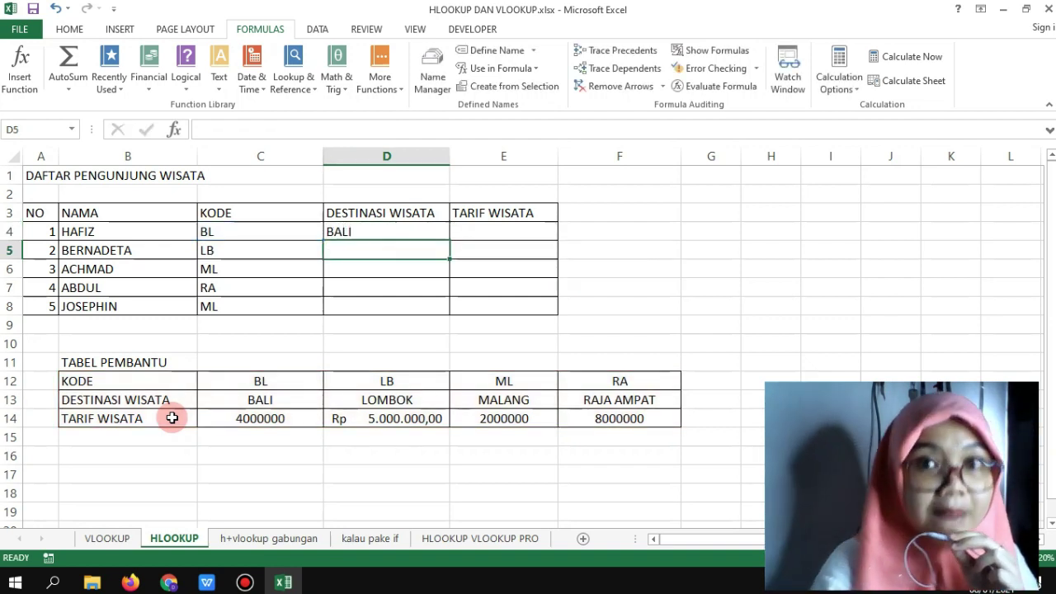
click(402, 231)
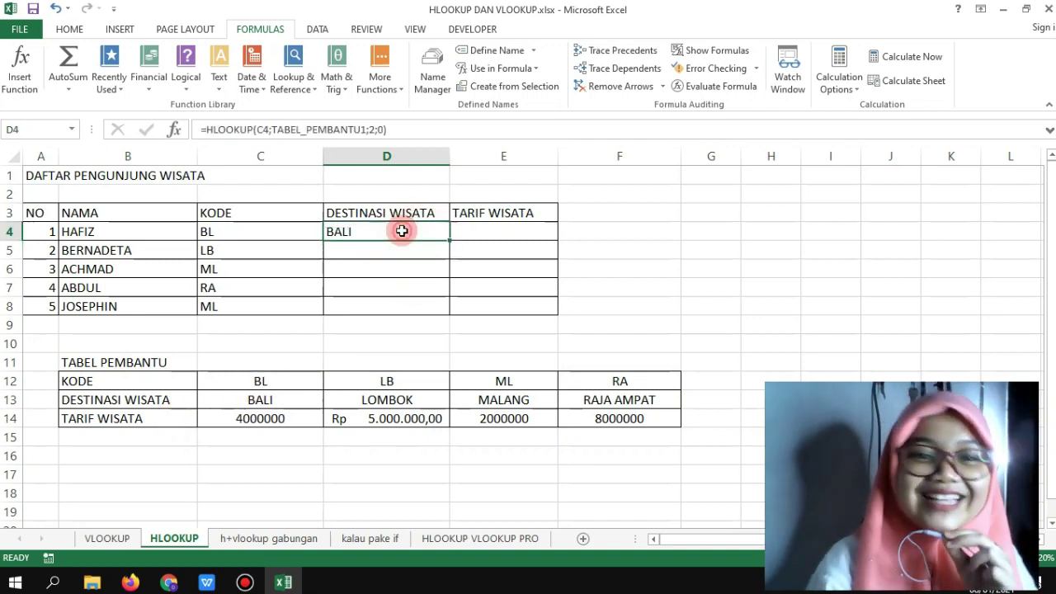
drag(449, 240, 449, 316)
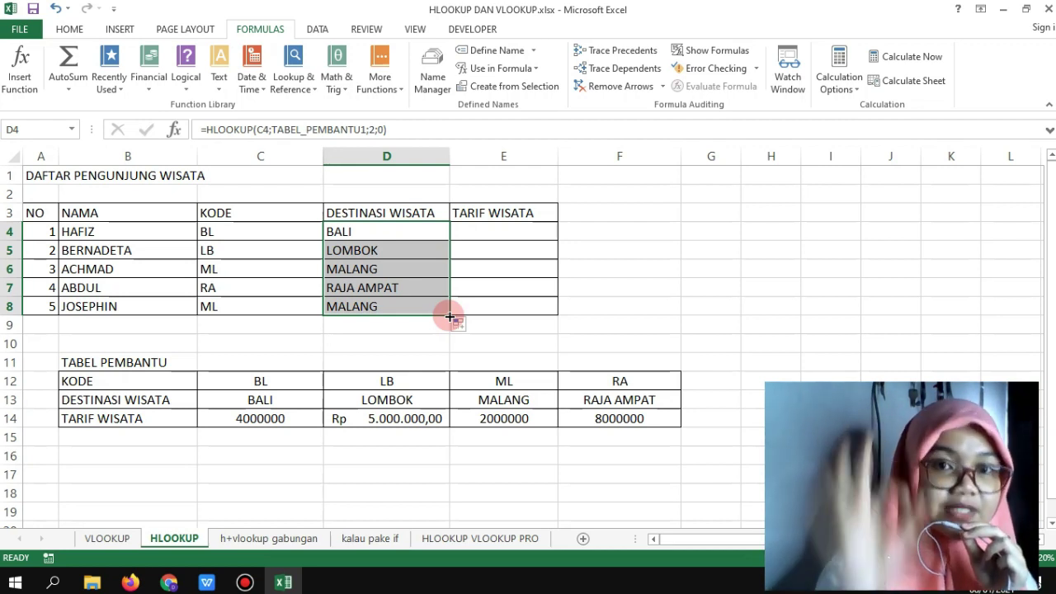
Step: Enter =HLOOKUP(C4;TABEL_PEMBANTU1;3;0) in E4 to look up the tariff, and fill it down to E8
click(487, 232)
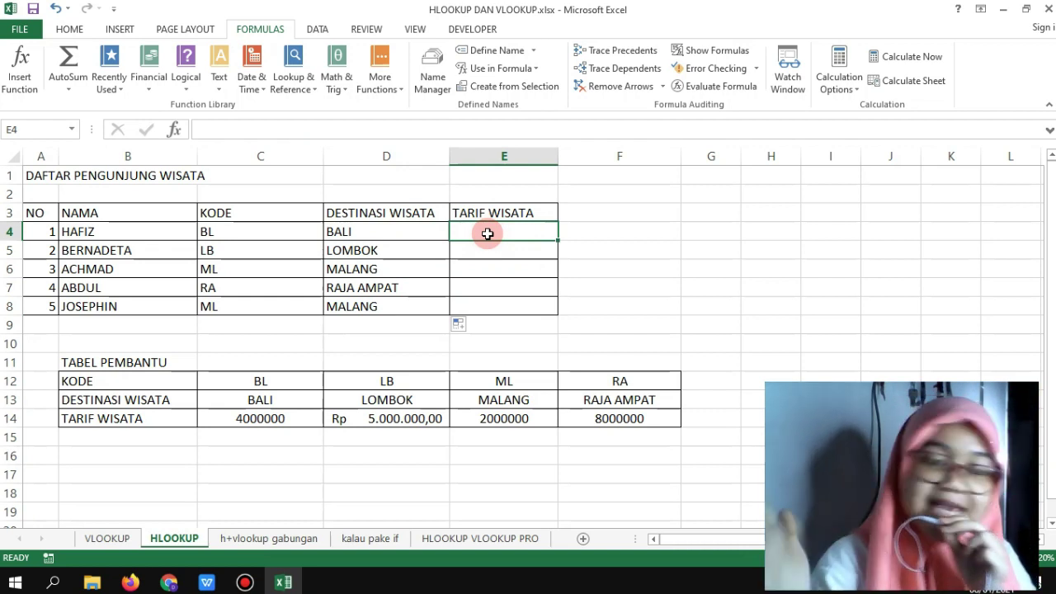
text(=)
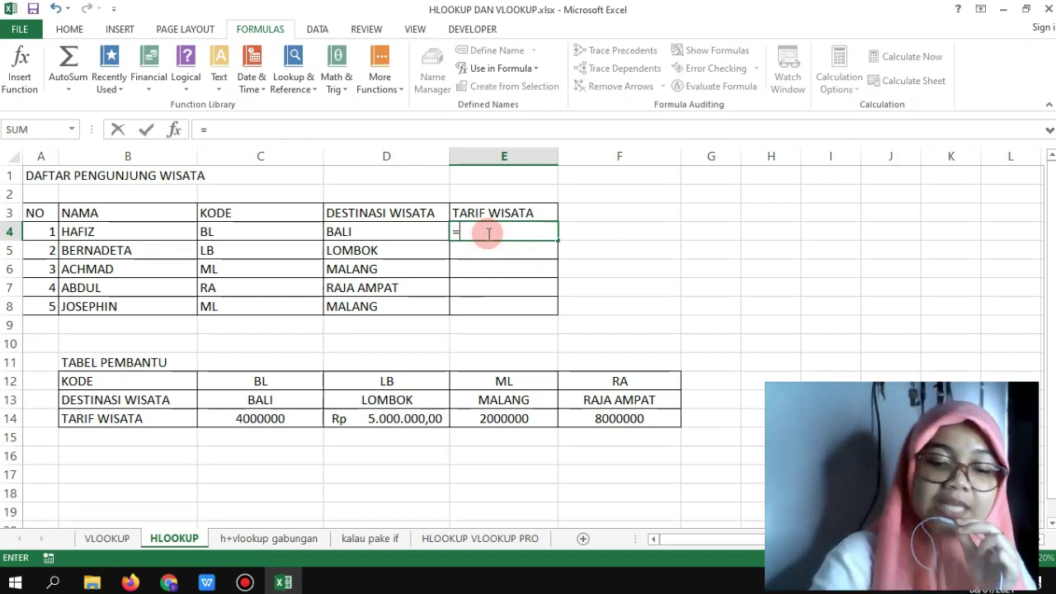
text(HLOOKUP()
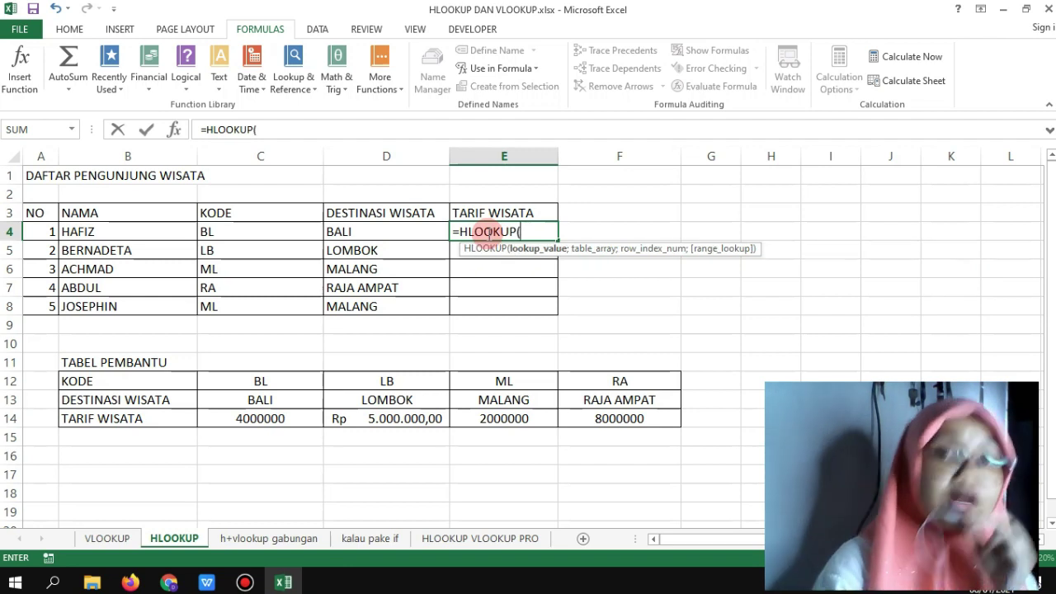
click(213, 233)
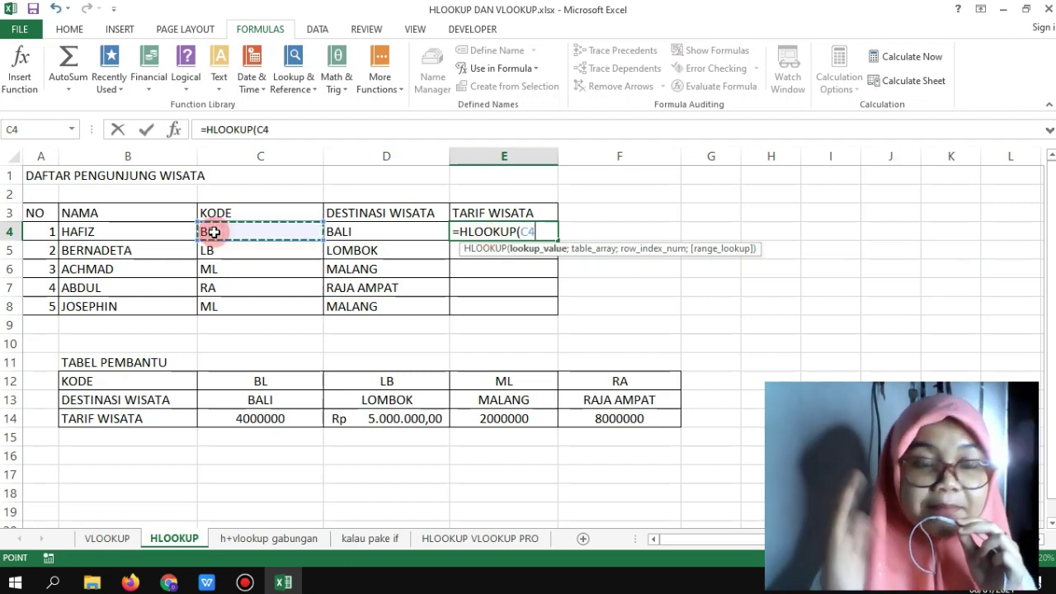
text(;)
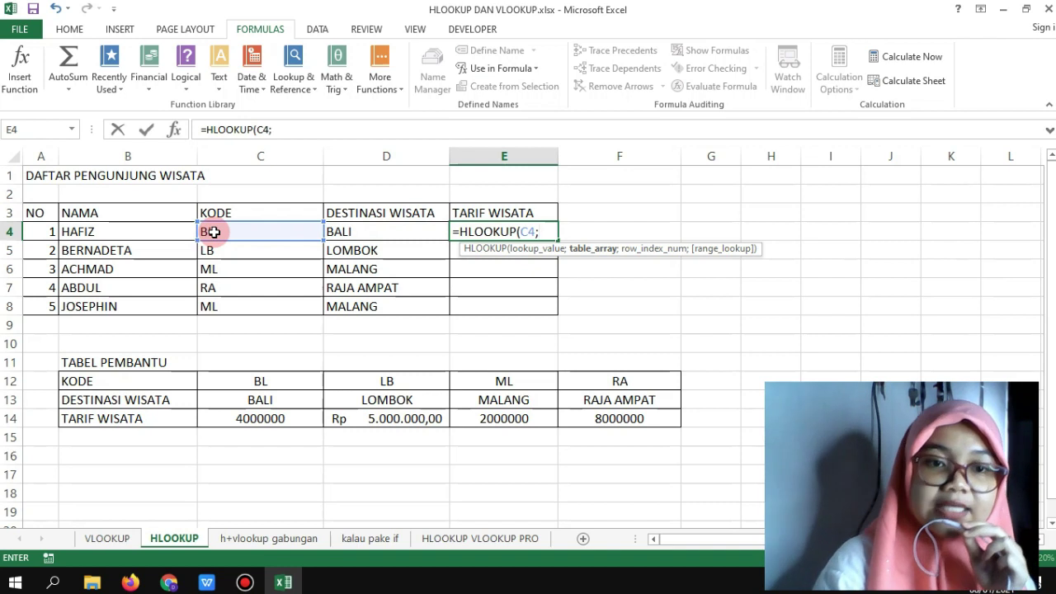
text(TA)
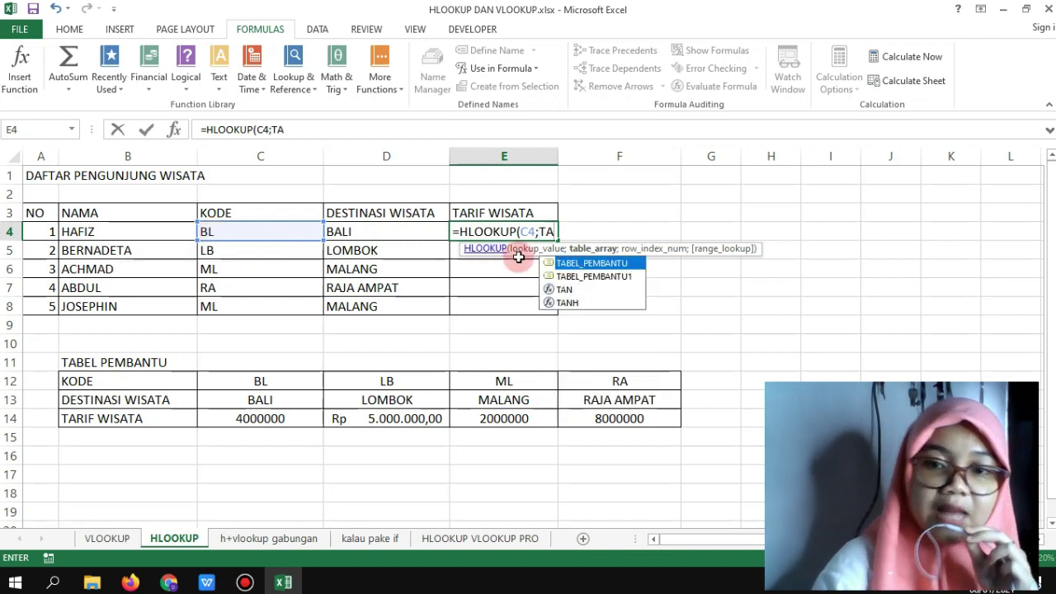
click(608, 277)
double_click(609, 277)
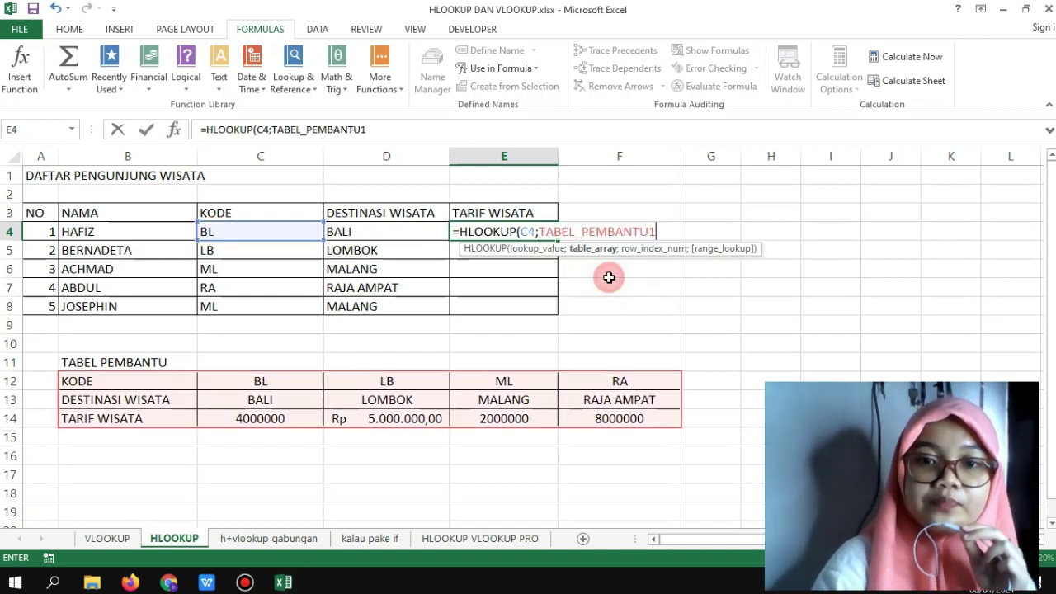
text(;)
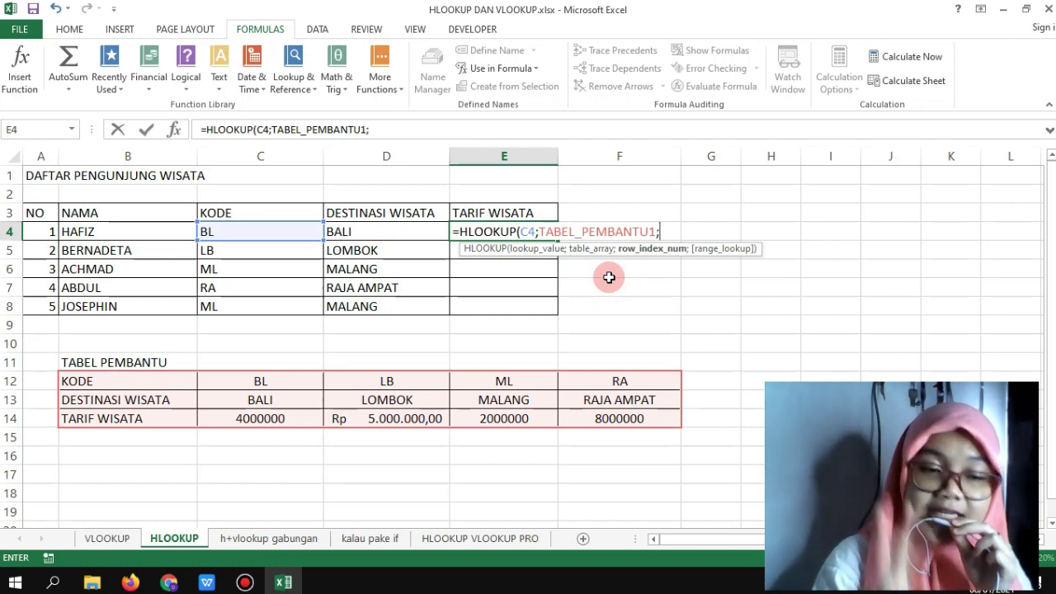
text(3)
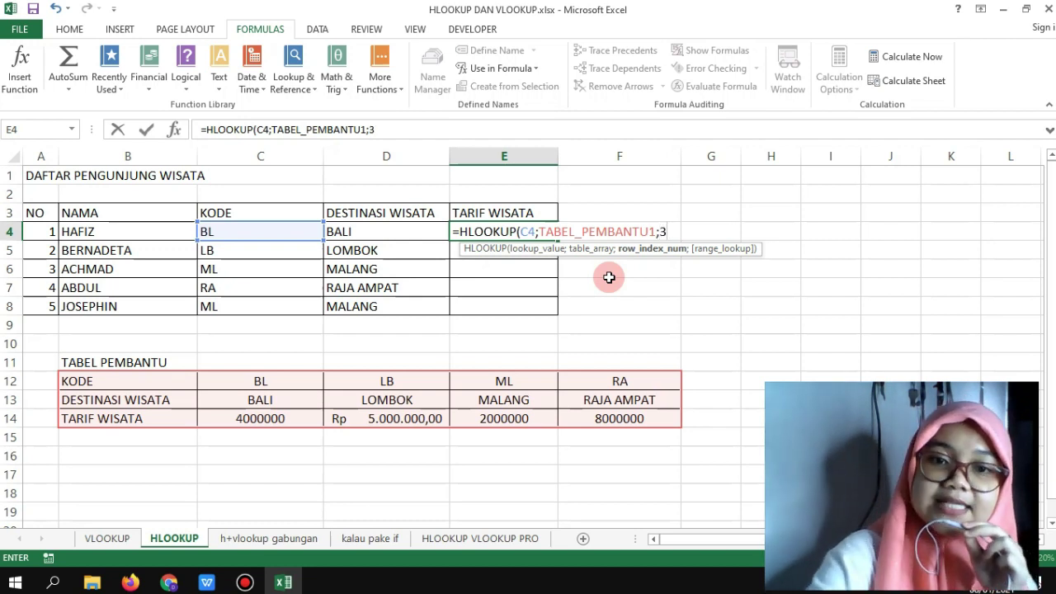
text(;0))
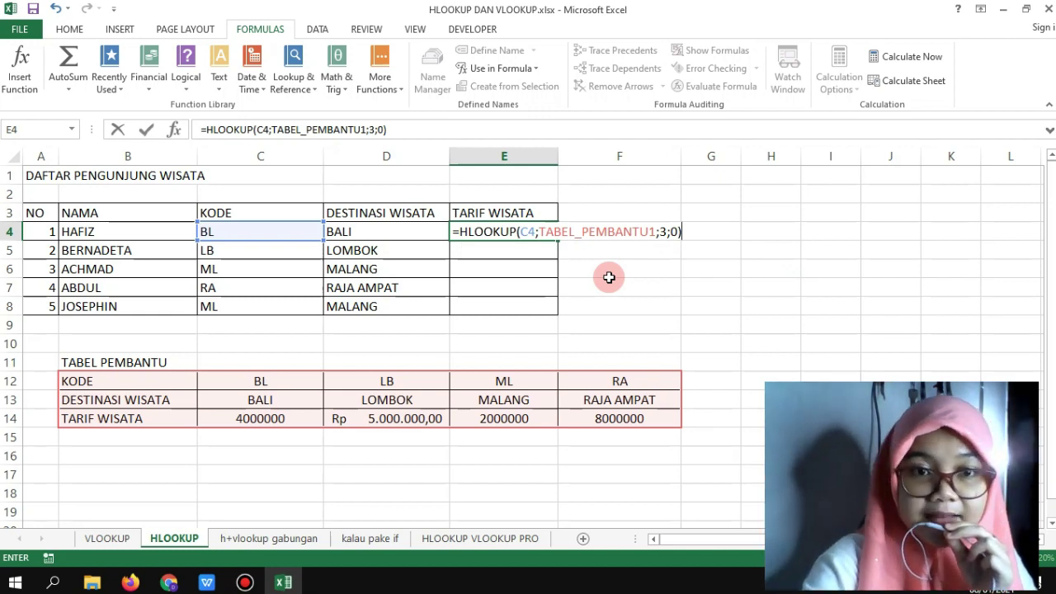
key(Return)
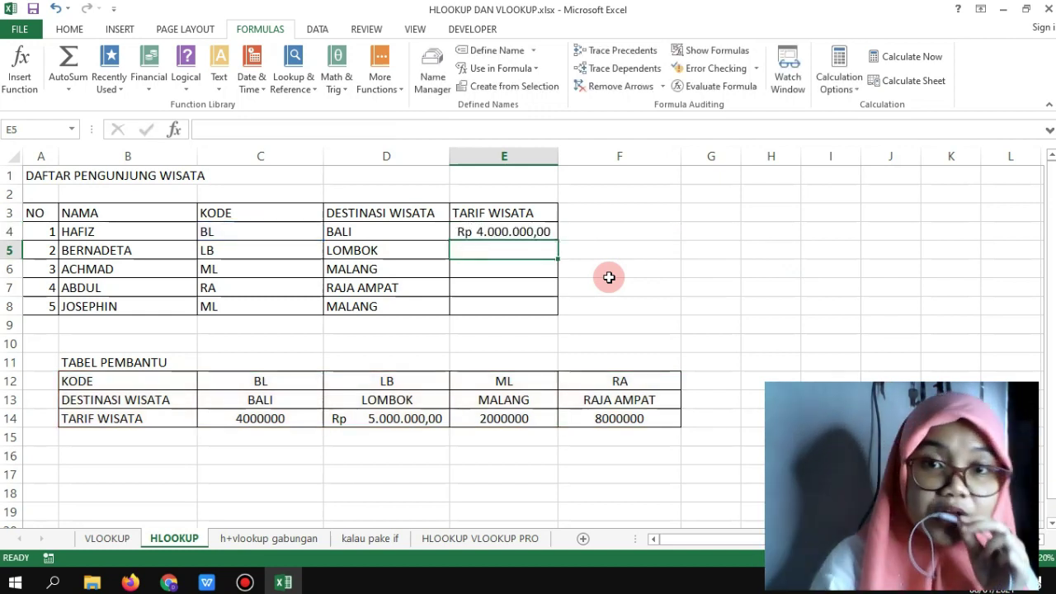
click(537, 232)
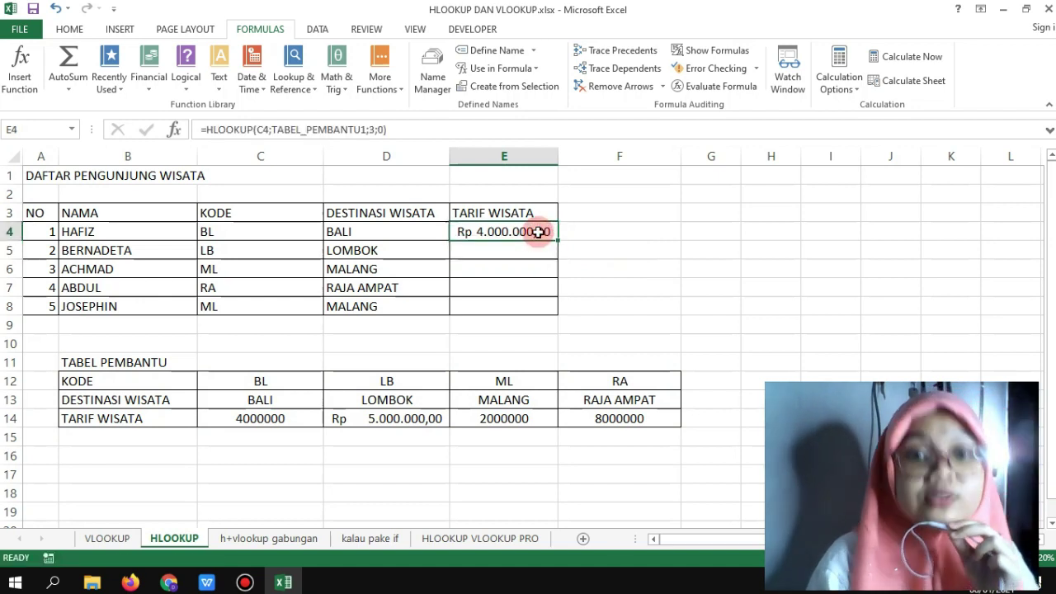
drag(557, 239, 553, 315)
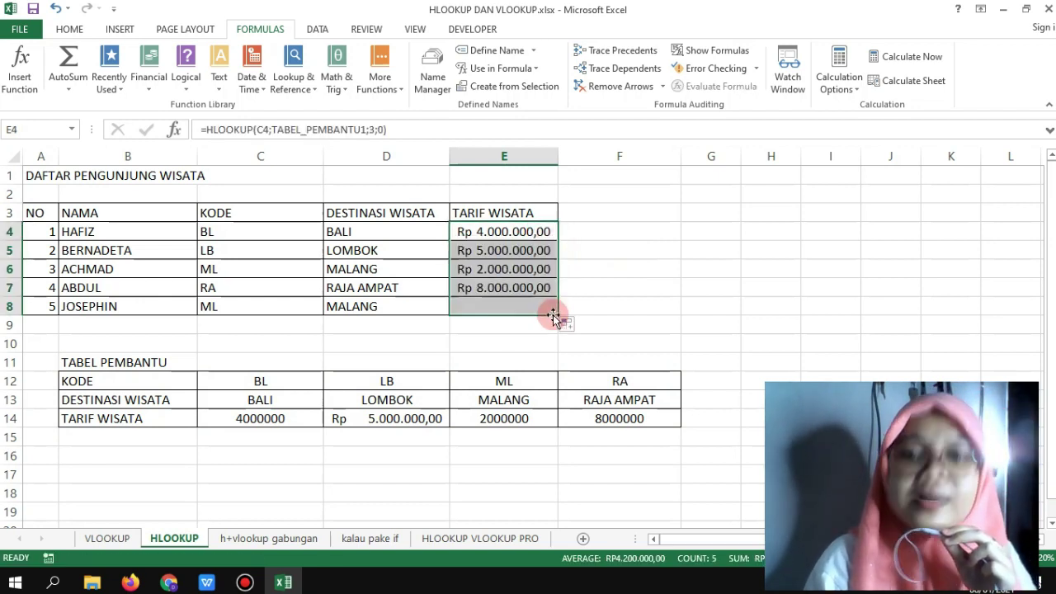